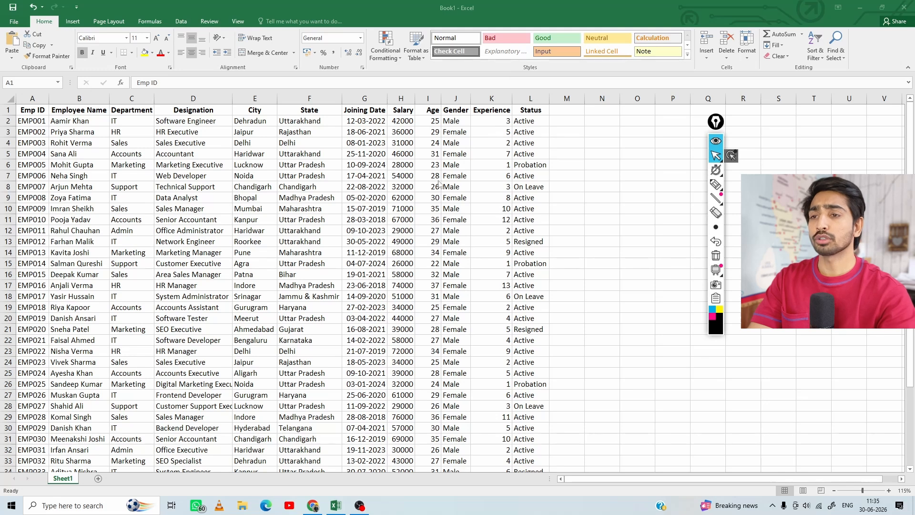
Look over the employee records on the sheet, from the column headings to the last data row and across to the Status column
left_click(204, 160)
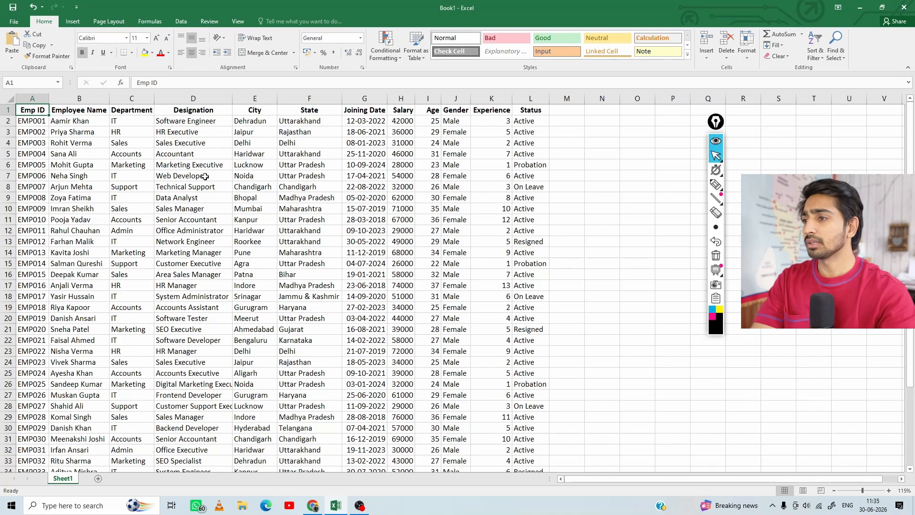
scroll(191, 224, "down", 15)
scroll(218, 272, "up", 15)
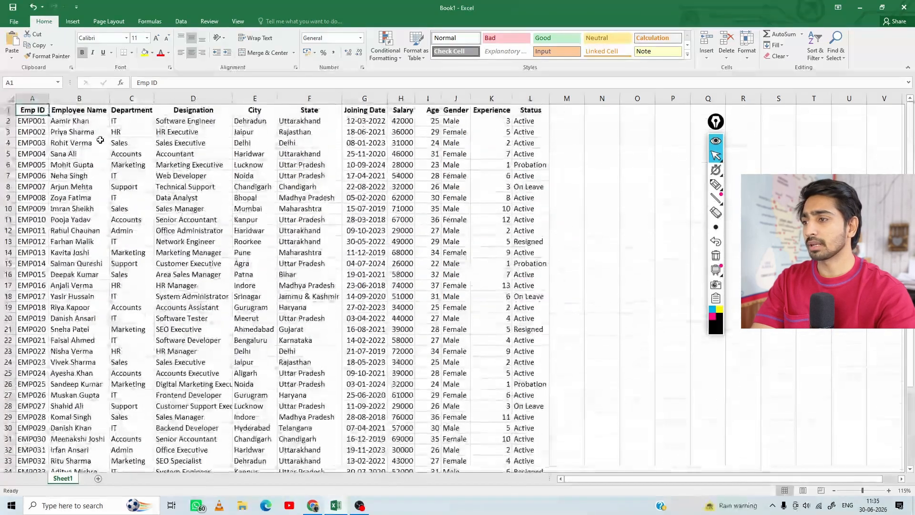
left_click_drag(33, 109, 500, 383)
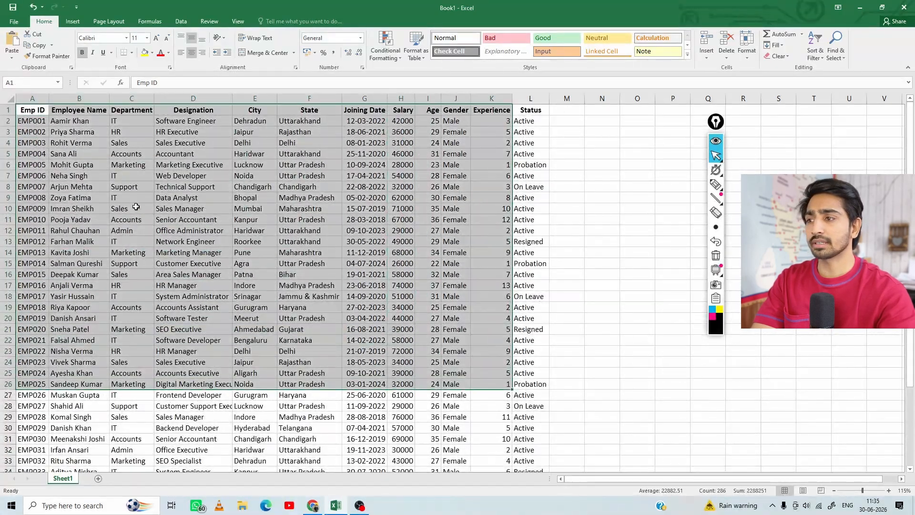
left_click(129, 186)
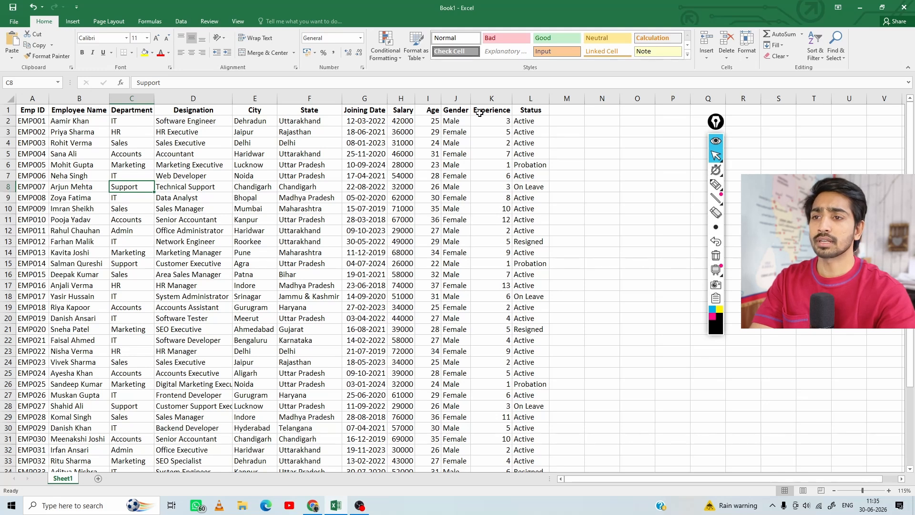
left_click(542, 111)
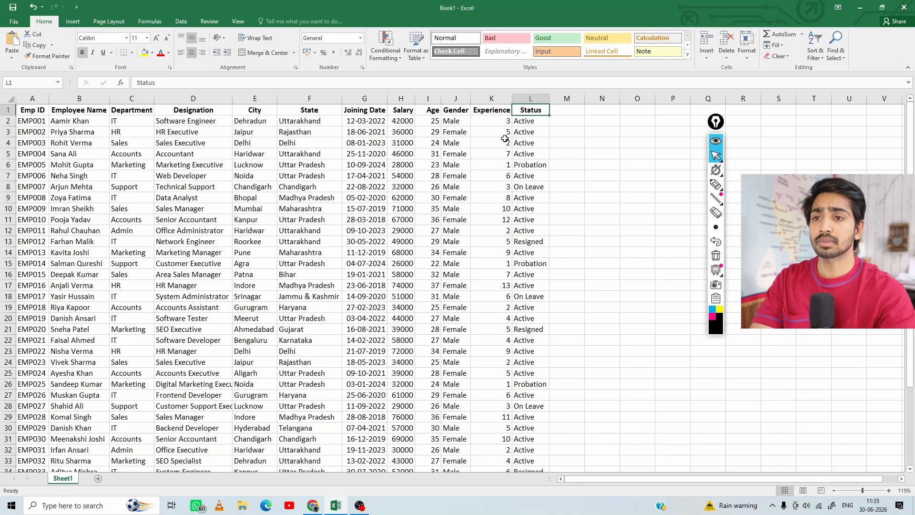
left_click(317, 174)
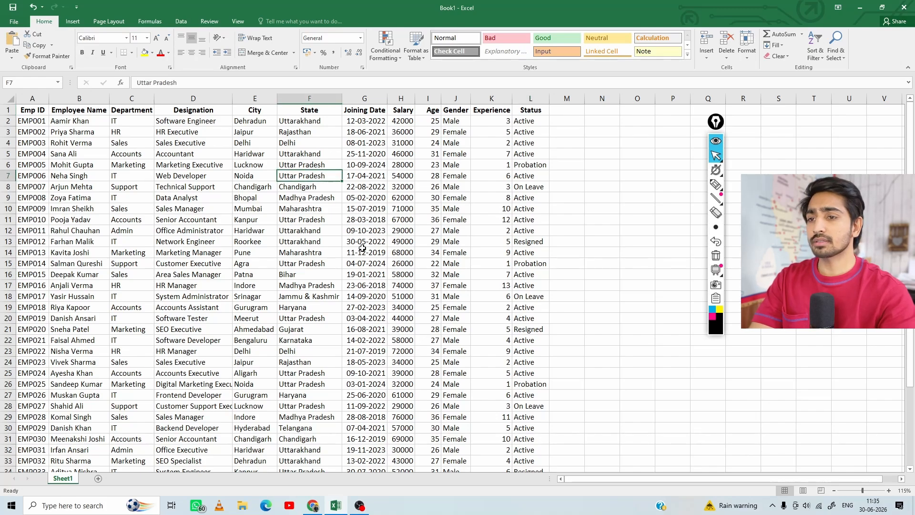
scroll(362, 247, "down", 6)
scroll(362, 247, "up", 6)
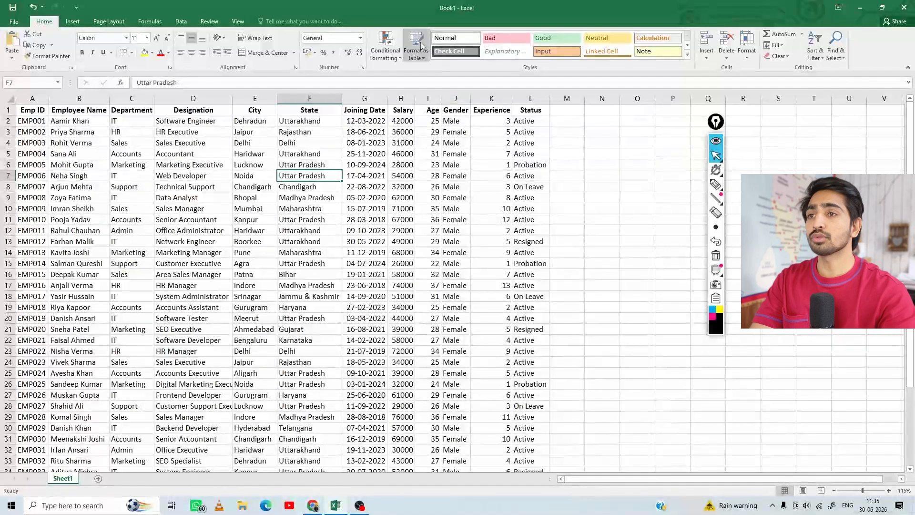
left_click(264, 211)
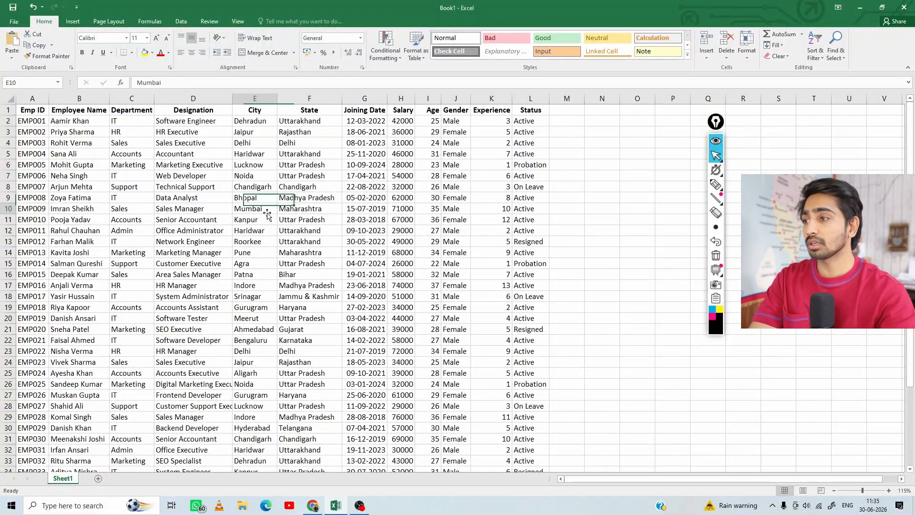
left_click_drag(40, 108, 544, 450)
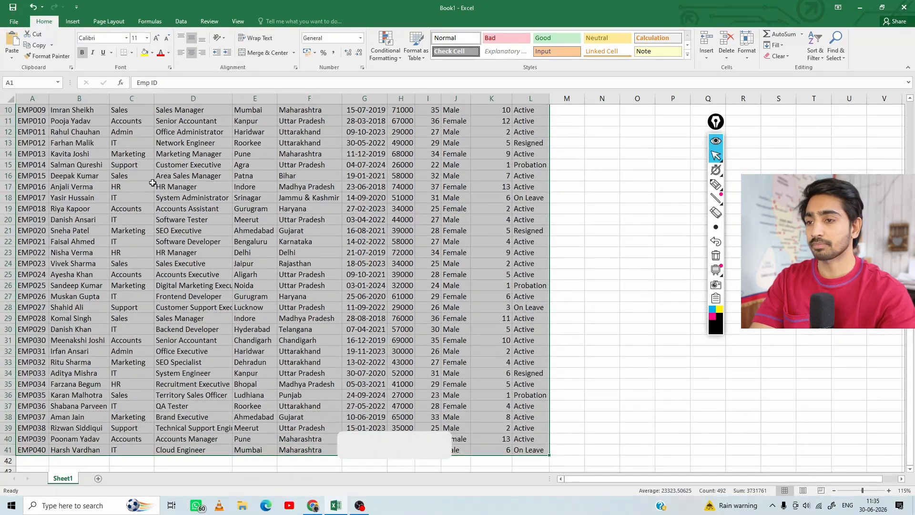
scroll(470, 410, "up", 3)
scroll(470, 411, "up", 1)
left_click(364, 186)
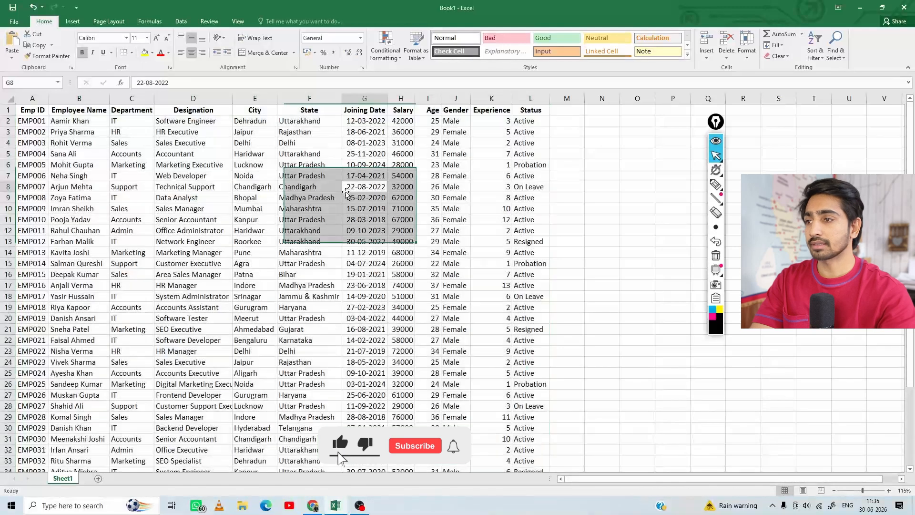
left_click(214, 175)
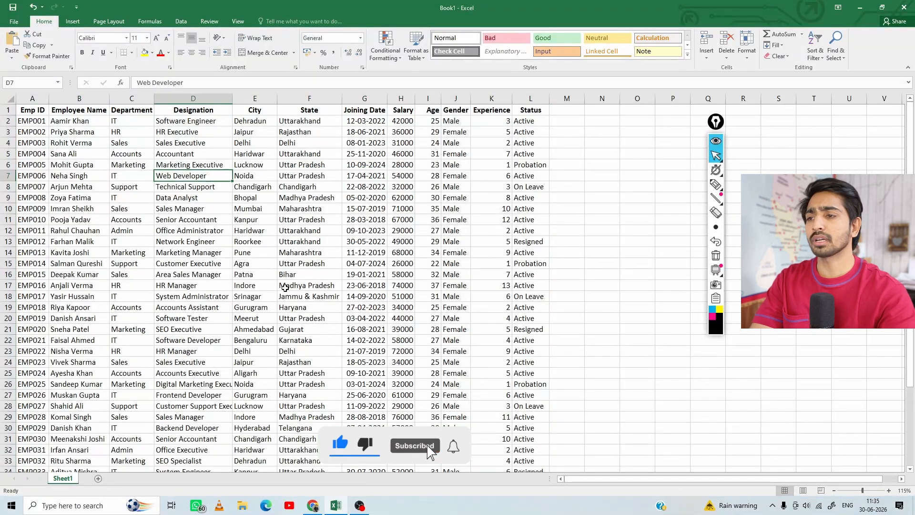
Format the employee data in A1:L41 as a table with headers, using a blue Medium table style
left_click(419, 57)
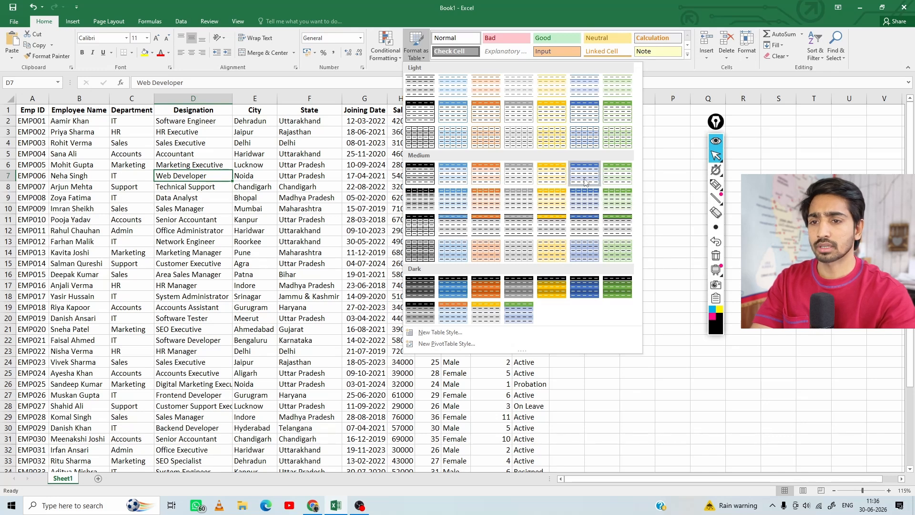
left_click(583, 201)
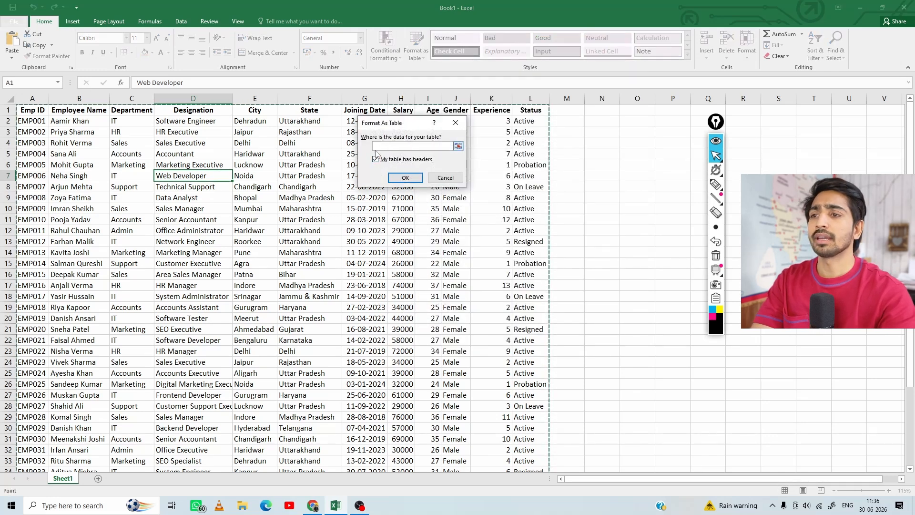
scroll(335, 372, "down", 6)
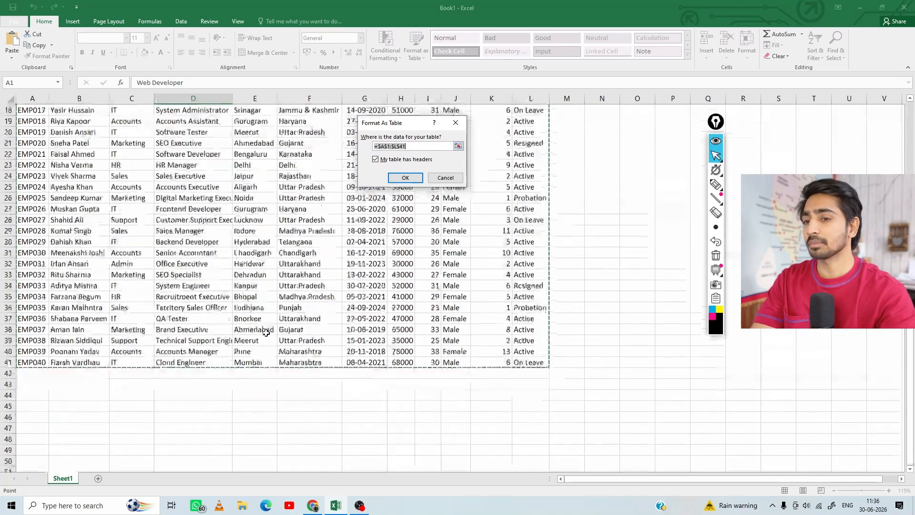
scroll(335, 372, "up", 4)
scroll(336, 372, "up", 2)
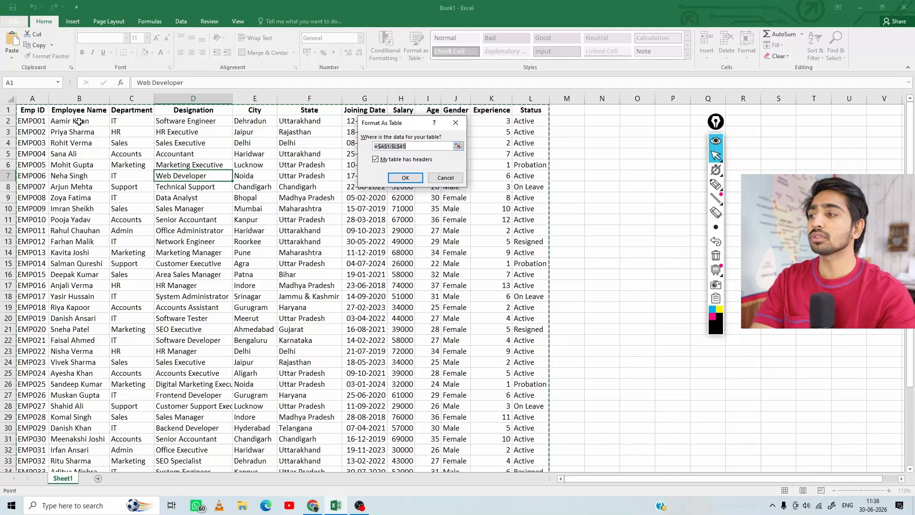
left_click_drag(33, 111, 201, 197)
scroll(544, 357, "down", 11)
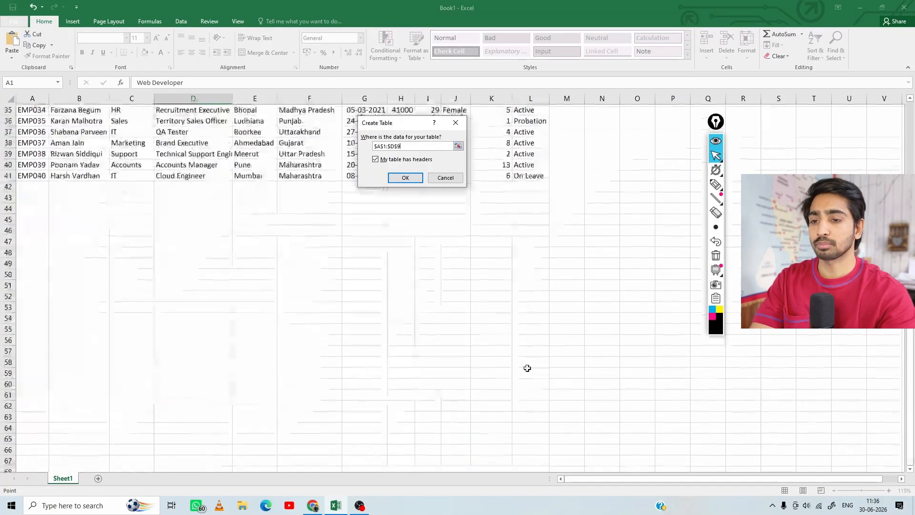
scroll(527, 368, "up", 11)
left_click_drag(33, 110, 529, 341)
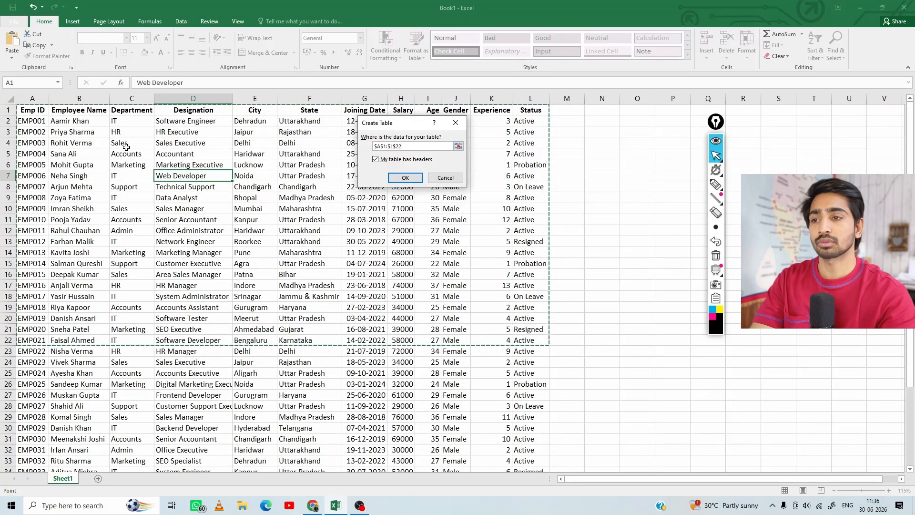
left_click_drag(35, 110, 548, 449)
scroll(405, 214, "up", 3)
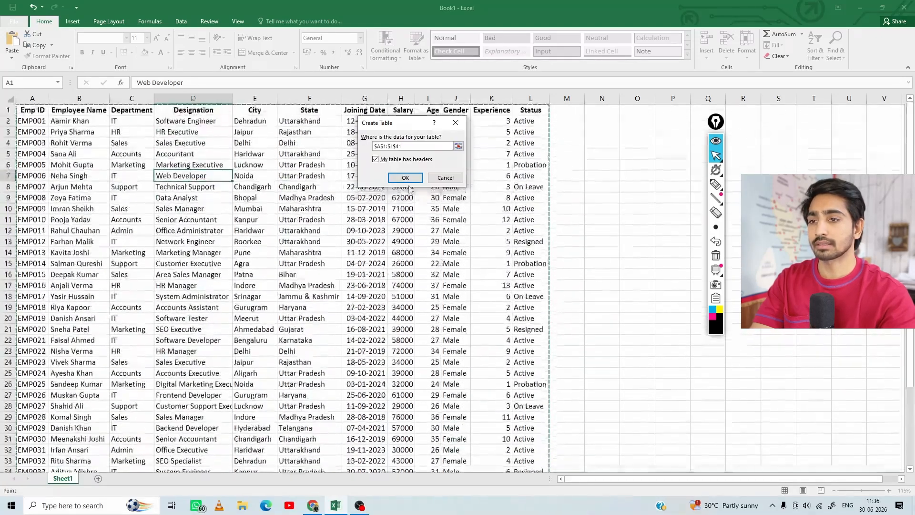
left_click(401, 179)
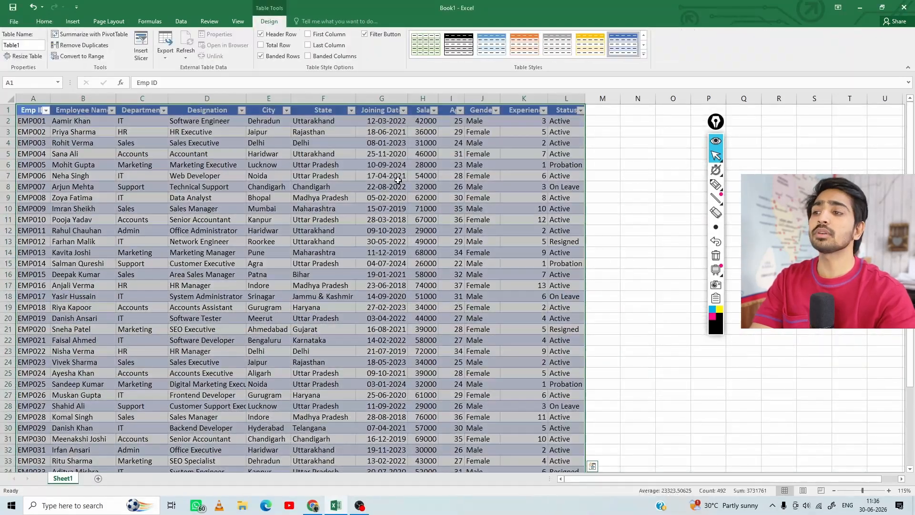
Check the formatted table through its last row and slightly widen the Emp ID column
left_click(233, 198)
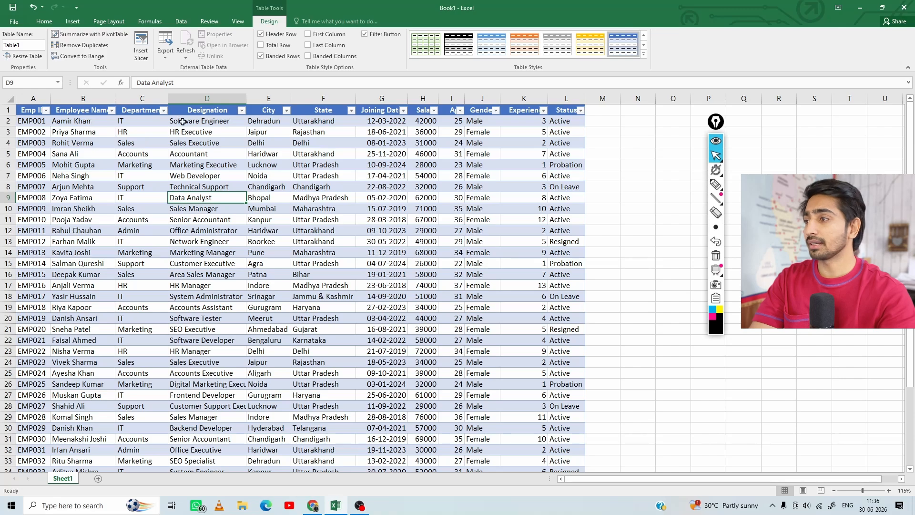
scroll(377, 276, "down", 6)
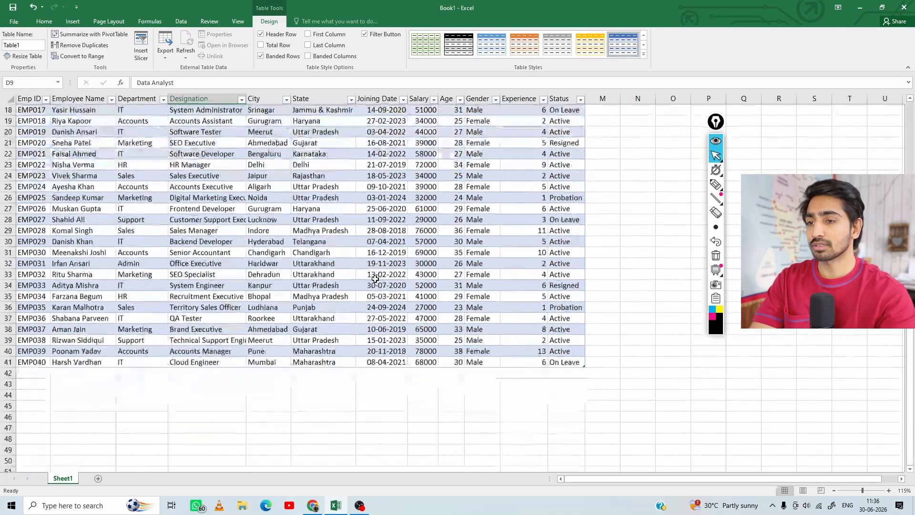
scroll(409, 124, "up", 6)
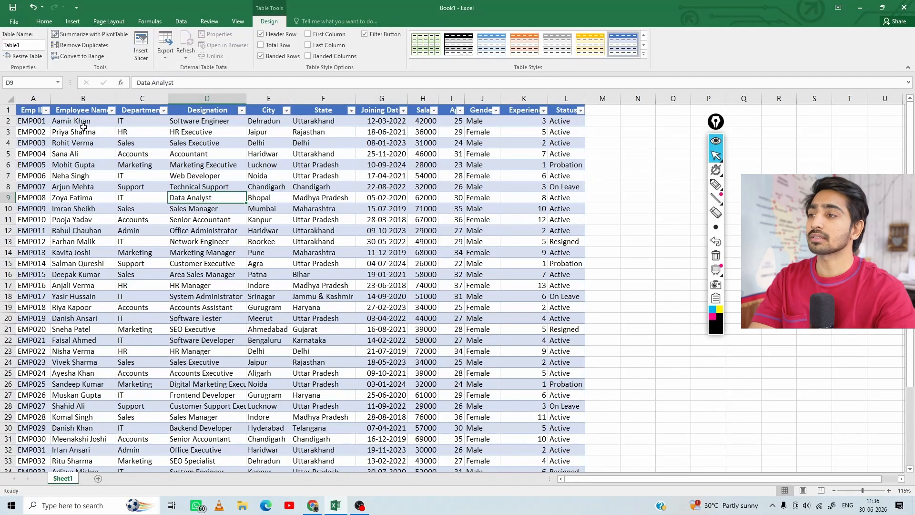
left_click_drag(51, 99, 57, 97)
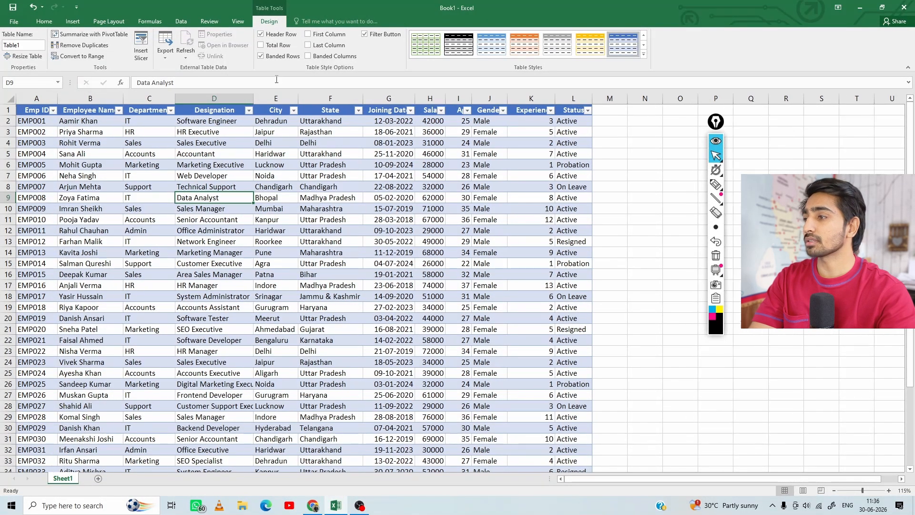
Try hiding the table's header row and restore it
left_click(292, 37)
left_click(278, 37)
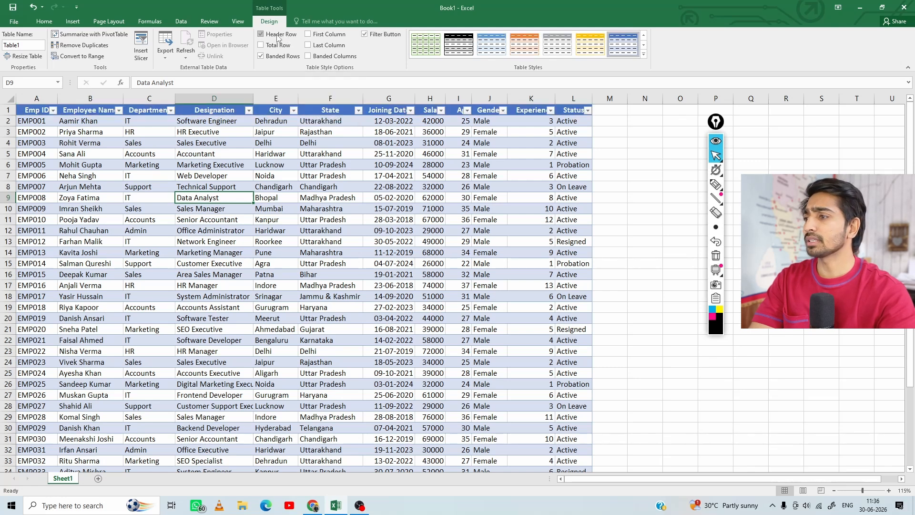
left_click(277, 38)
left_click(278, 38)
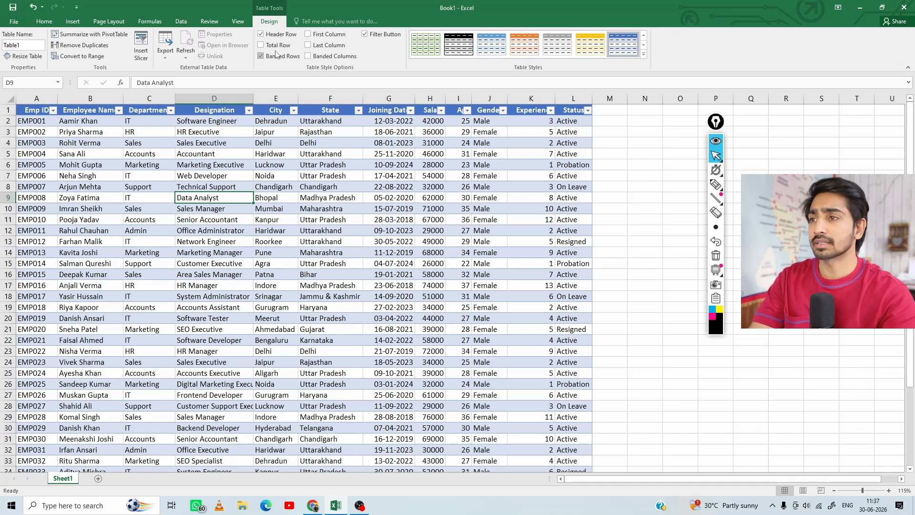
Switch the table's total row on and off to compare, leaving it turned on beneath the last employee record
left_click(278, 45)
scroll(324, 190, "down", 8)
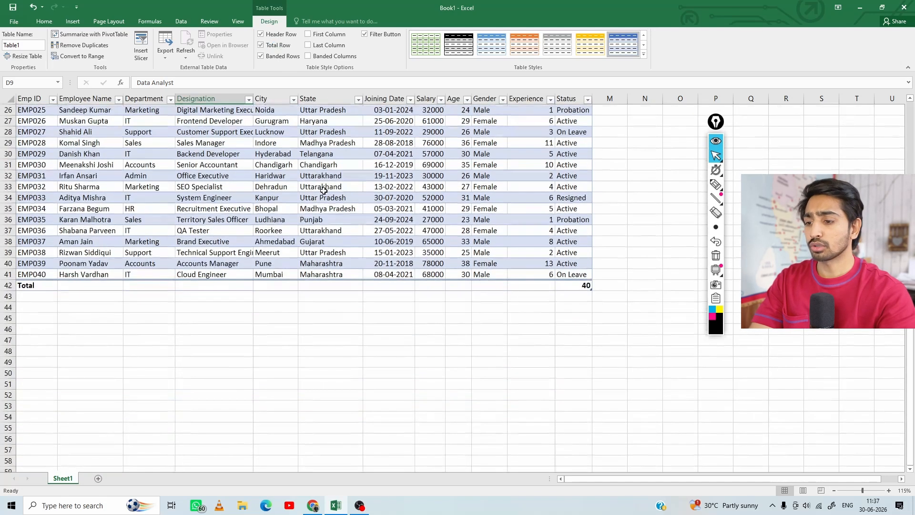
left_click(274, 48)
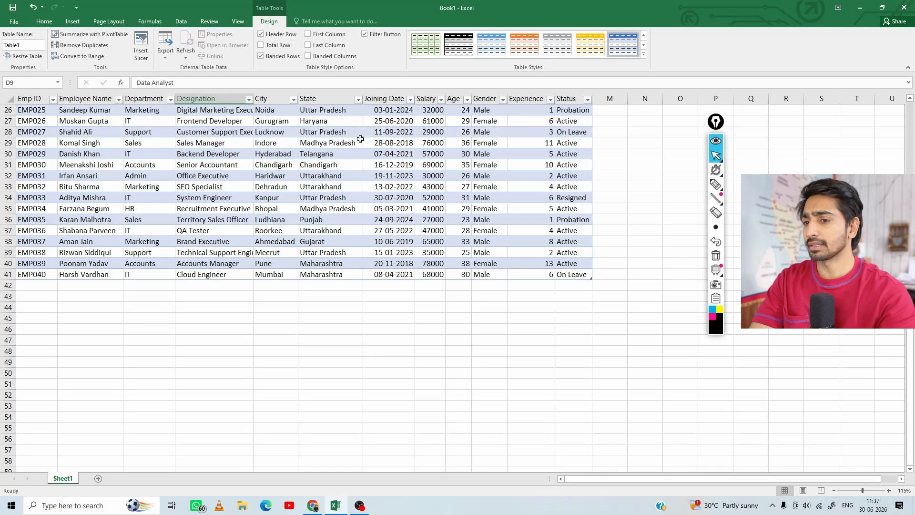
left_click(280, 49)
left_click(280, 49)
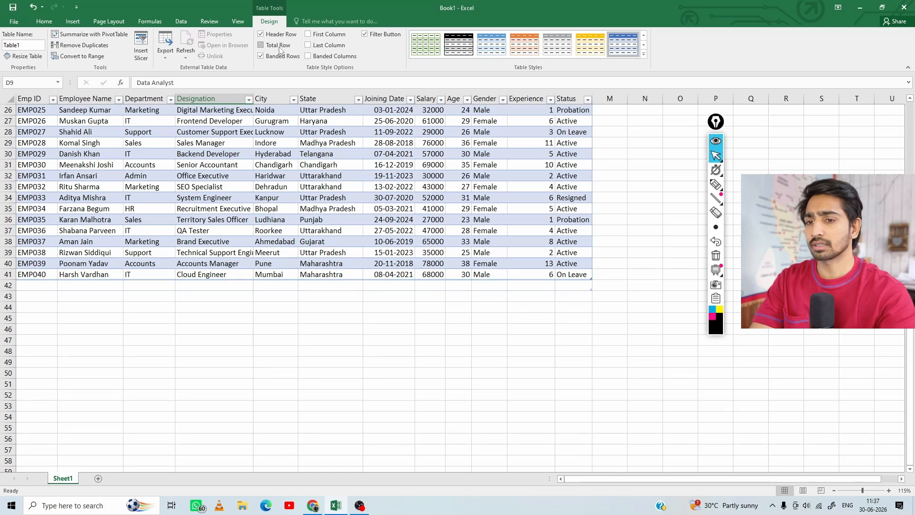
left_click(280, 49)
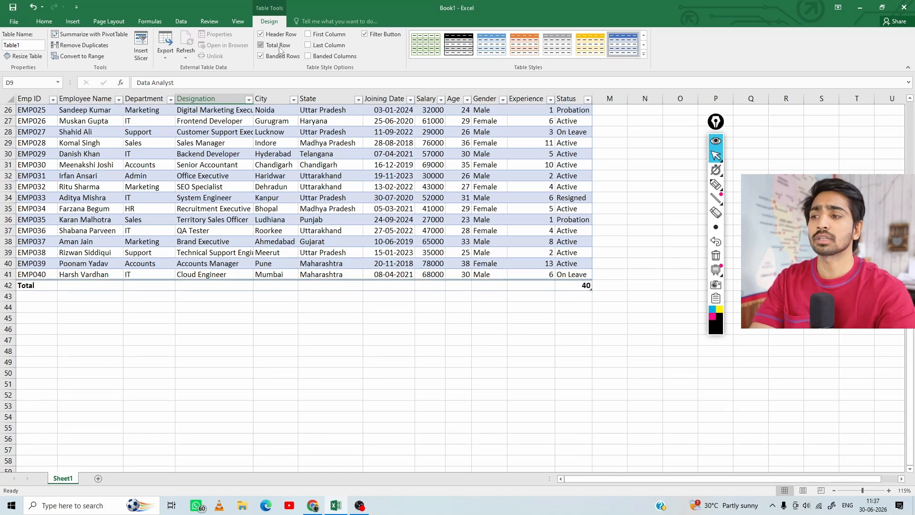
left_click(280, 49)
left_click(280, 49)
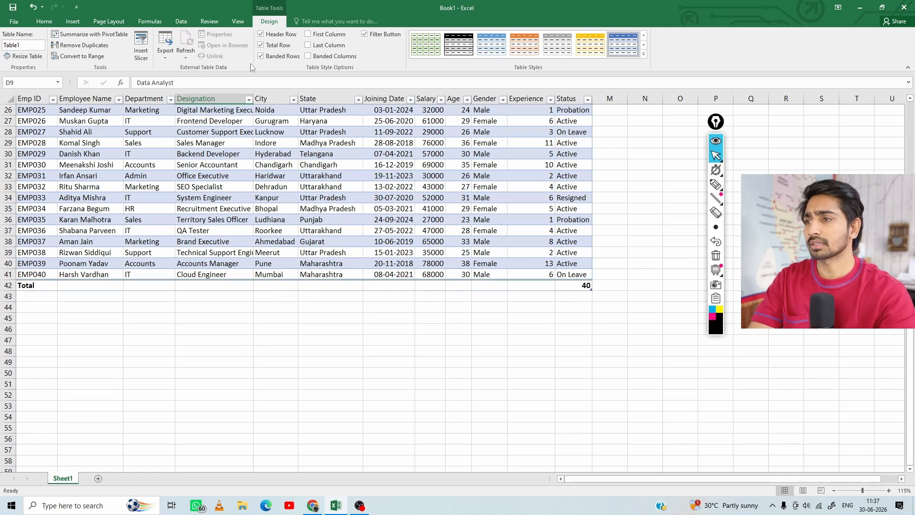
Try the table's banded rows, first column, last column and banded columns options, returning each to its original setting
left_click(270, 60)
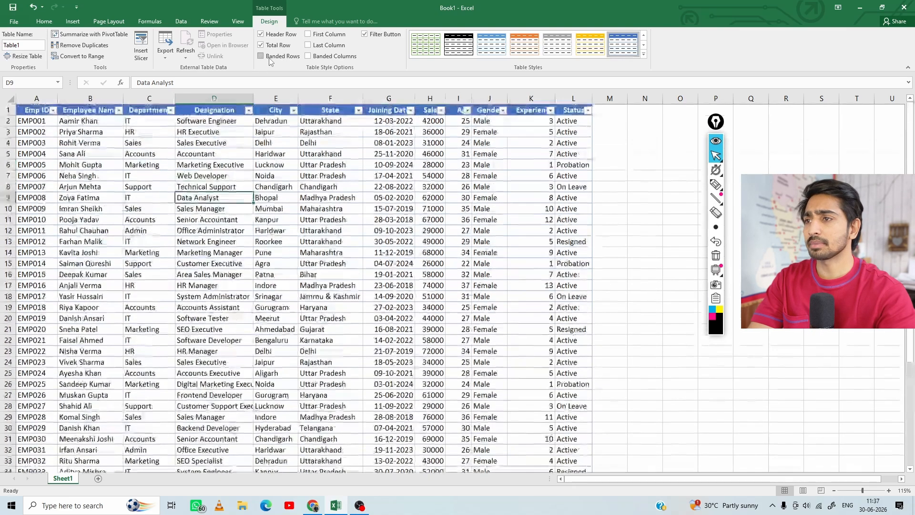
left_click(328, 38)
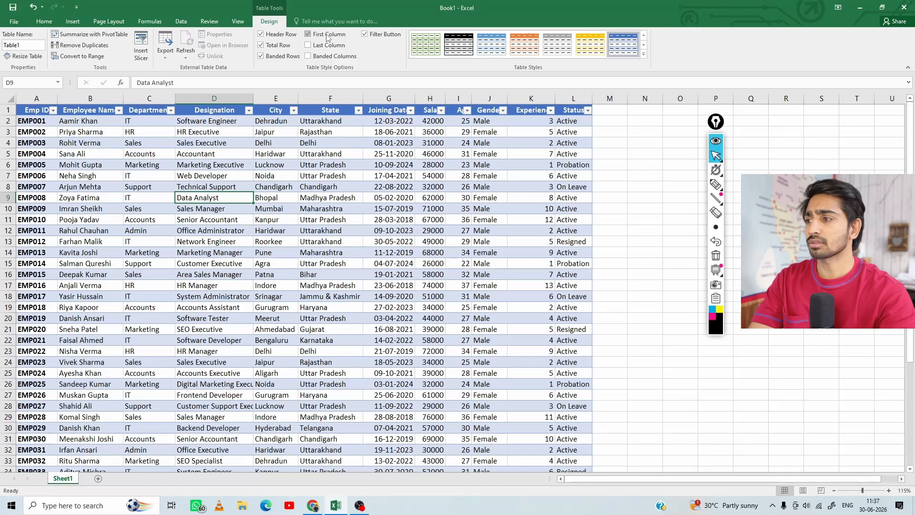
left_click(328, 37)
left_click(326, 46)
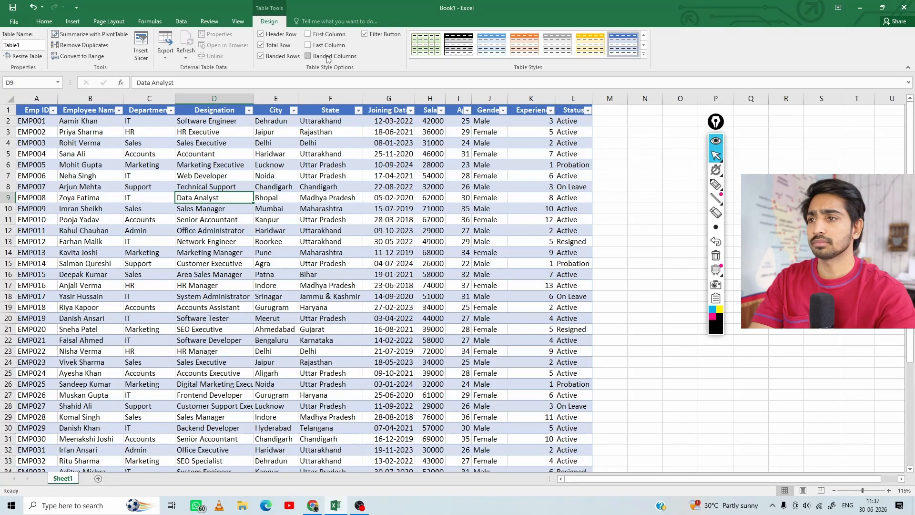
left_click(331, 57)
left_click(329, 57)
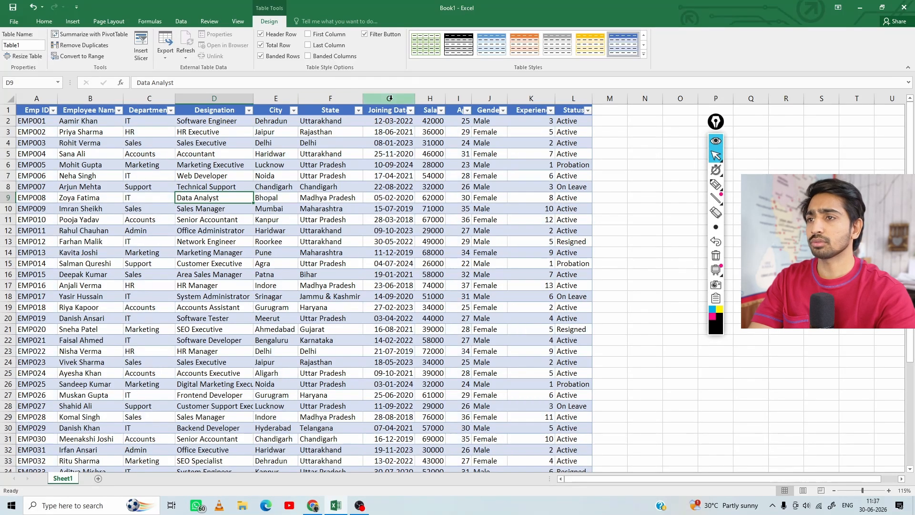
Hide the filter buttons in the table's header row
left_click(379, 35)
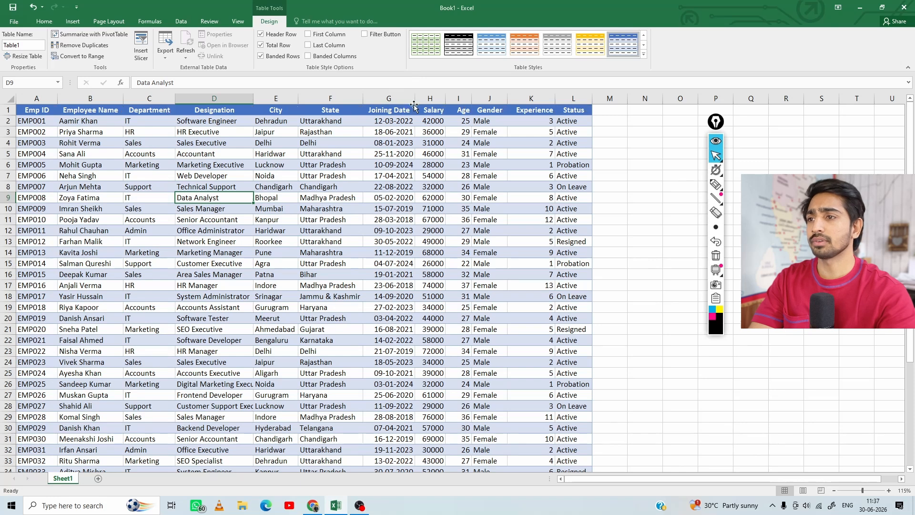
Toggle the table's filter buttons to compare, leaving them shown in the header row
left_click(390, 39)
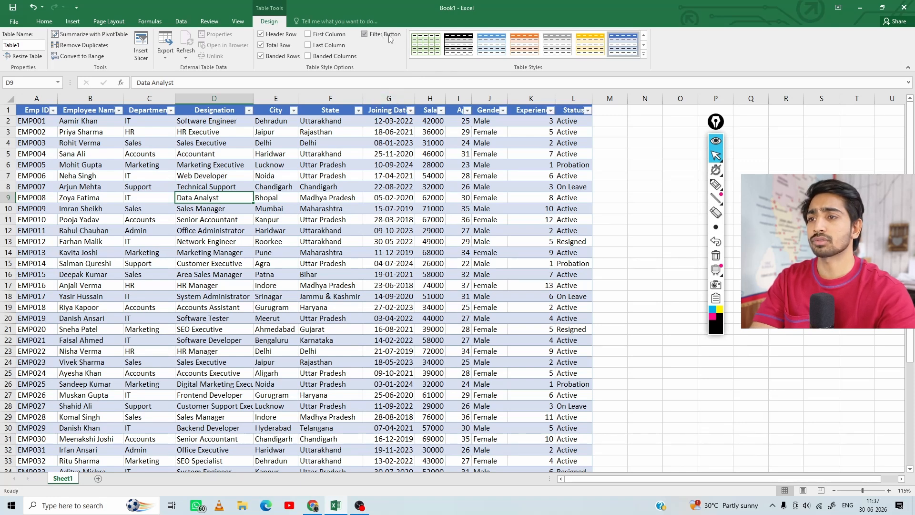
left_click(380, 35)
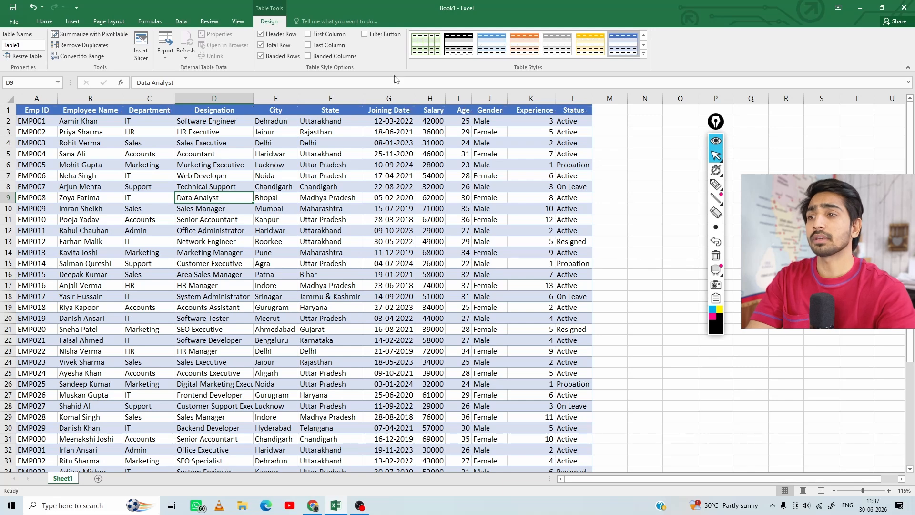
left_click(365, 35)
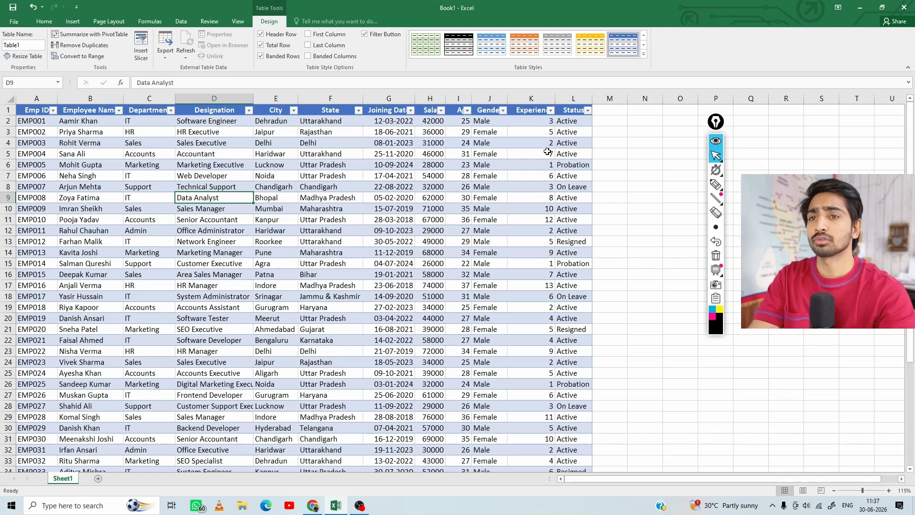
Look over the table style gallery and the Sort & Filter commands without applying any of them
left_click(643, 55)
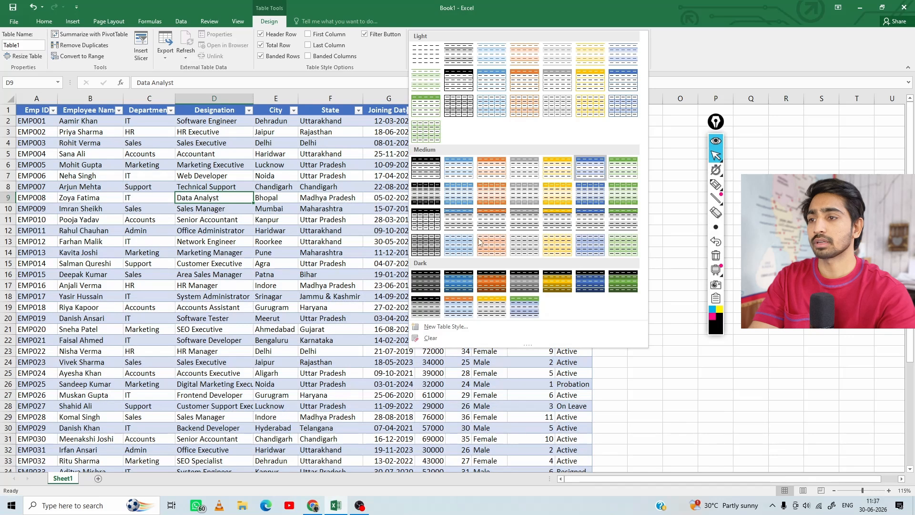
left_click(275, 219)
left_click(162, 229)
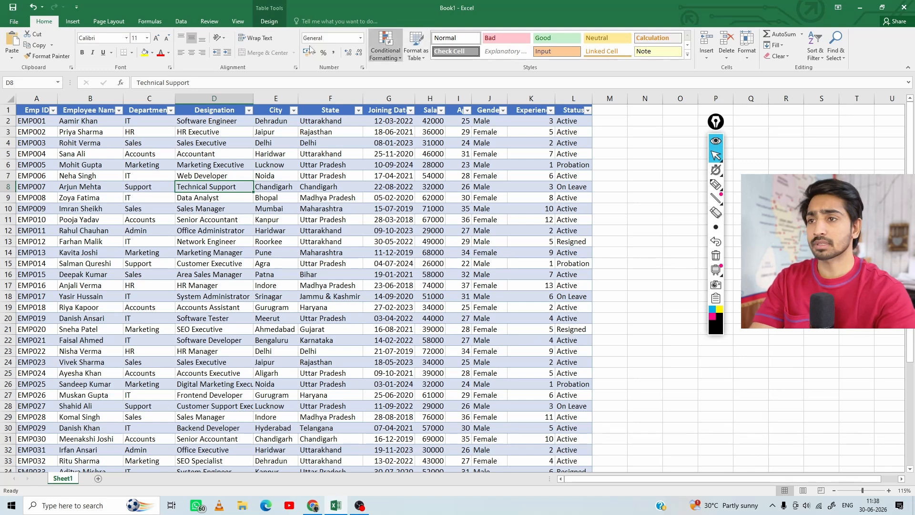
left_click(815, 51)
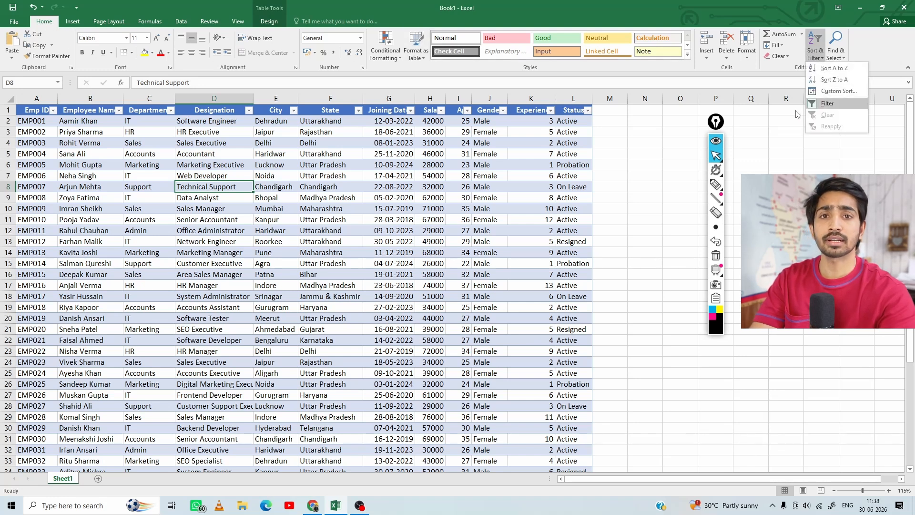
left_click(205, 178)
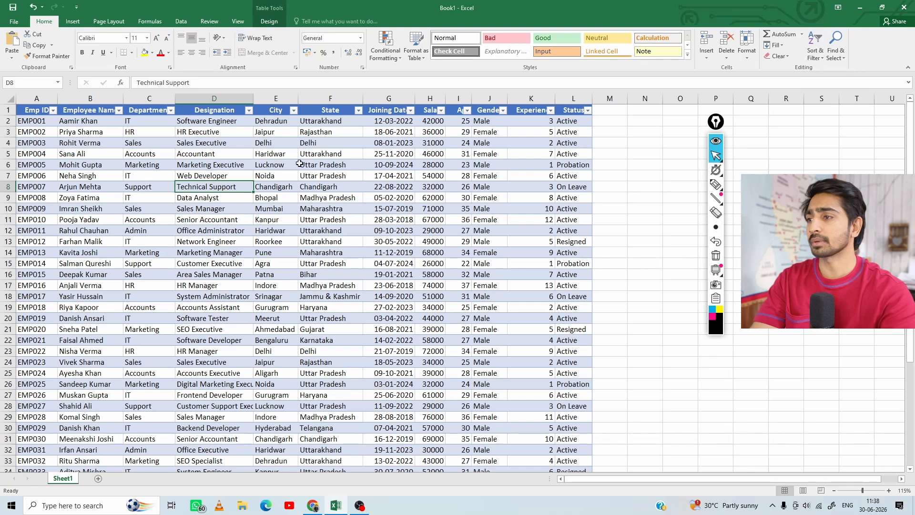
left_click(217, 154)
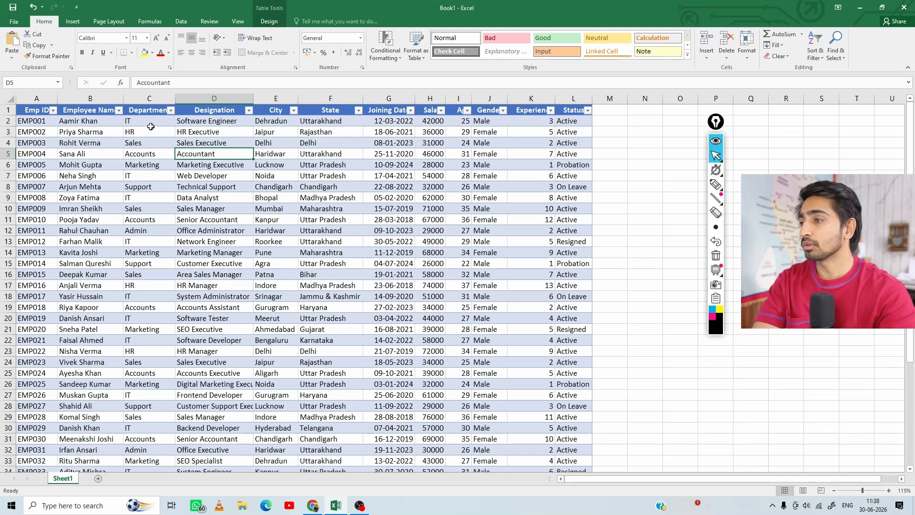
Filter the Department column to HR and IT, and highlight the filtered records for review
left_click(170, 111)
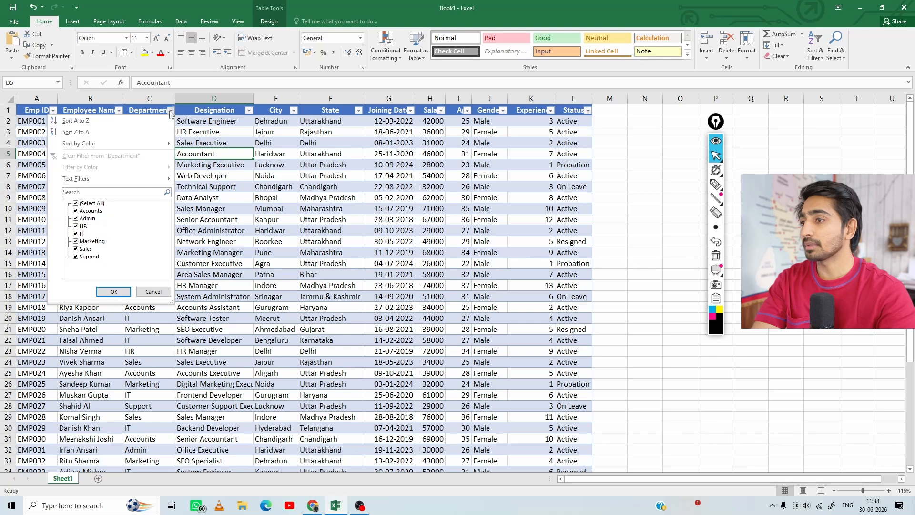
left_click(81, 204)
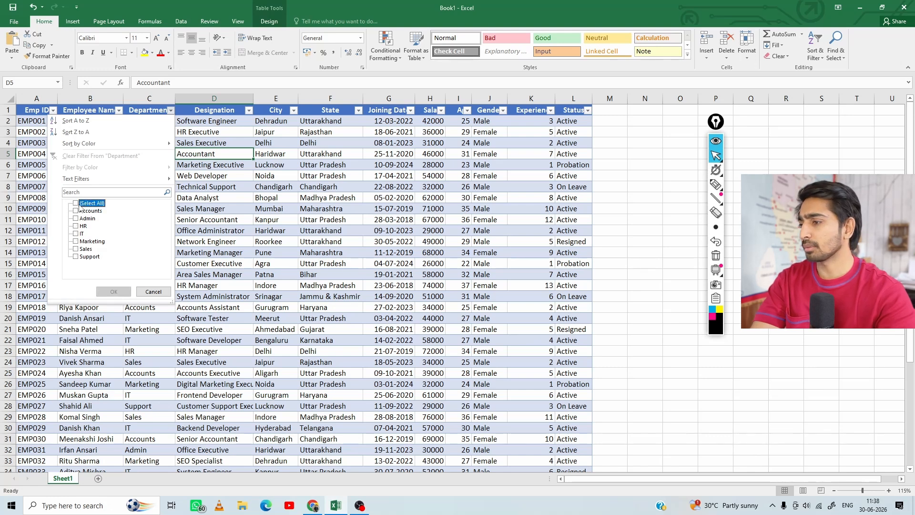
left_click(76, 234)
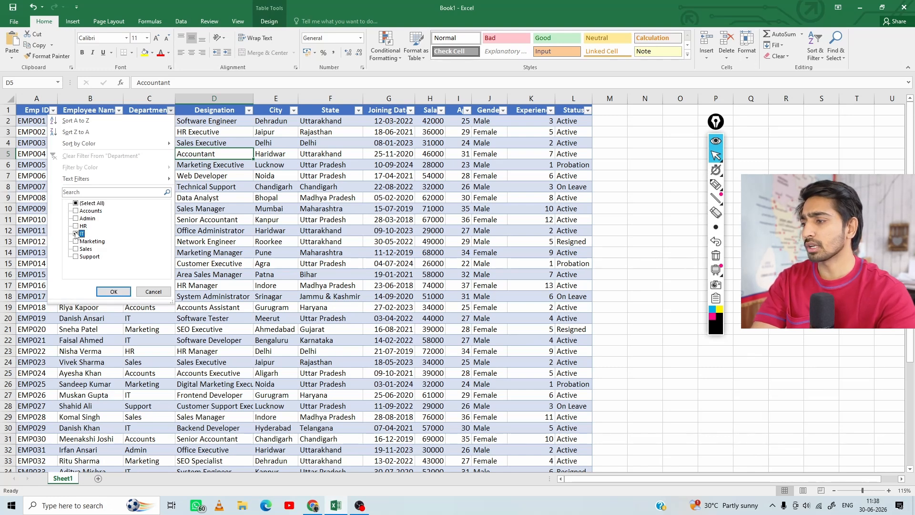
left_click(113, 291)
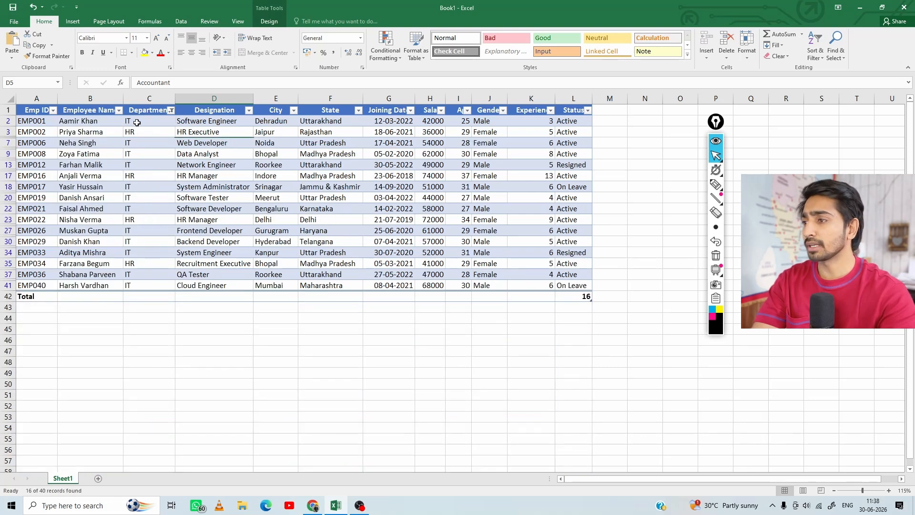
left_click_drag(136, 121, 142, 164)
left_click_drag(143, 153, 143, 138)
left_click_drag(66, 121, 349, 278)
left_click(214, 241)
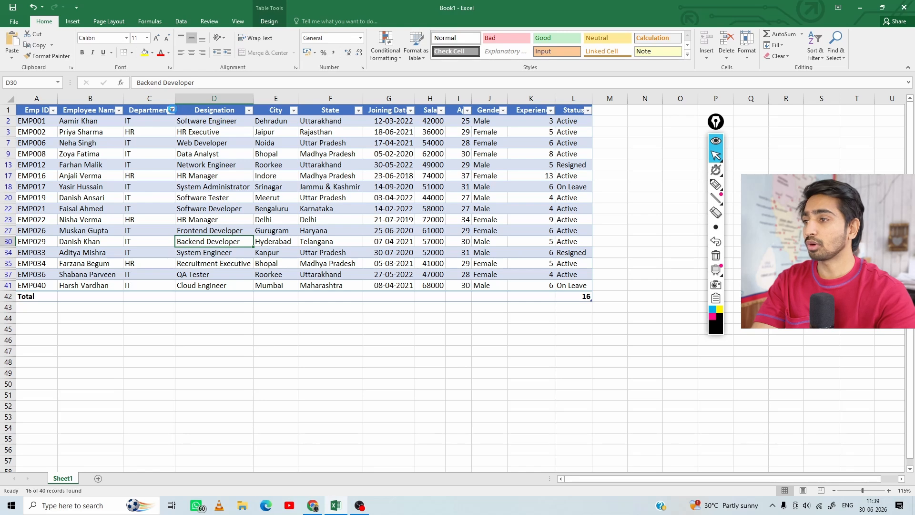
Reselect all departments in the Department filter to bring back every employee record
left_click(172, 110)
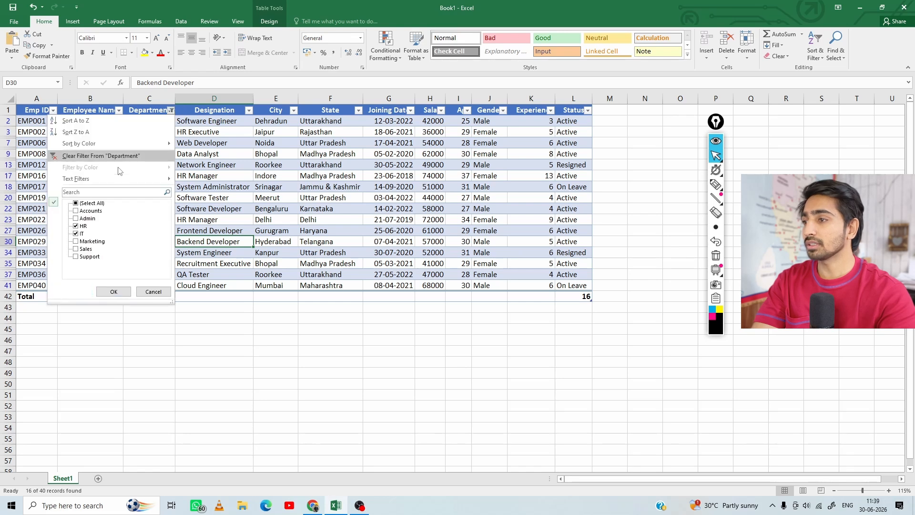
left_click(79, 204)
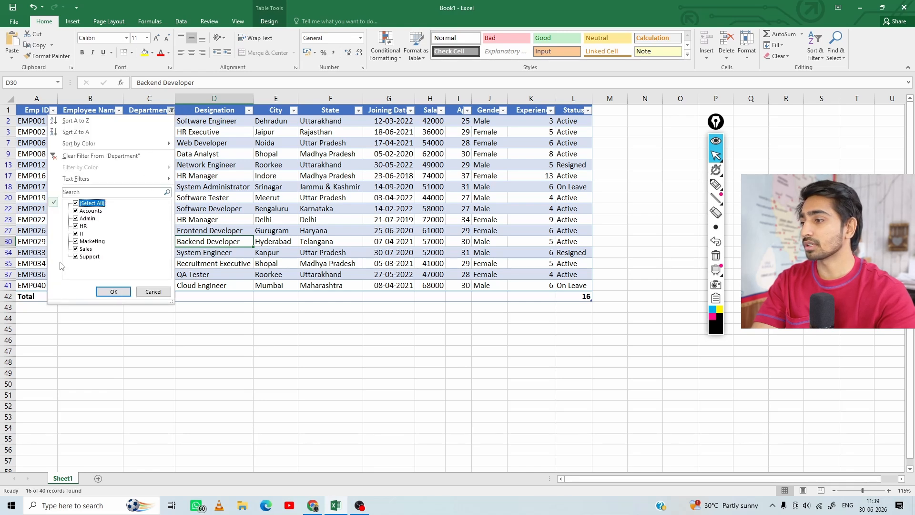
left_click(114, 291)
scroll(170, 275, "down", 16)
scroll(172, 272, "up", 16)
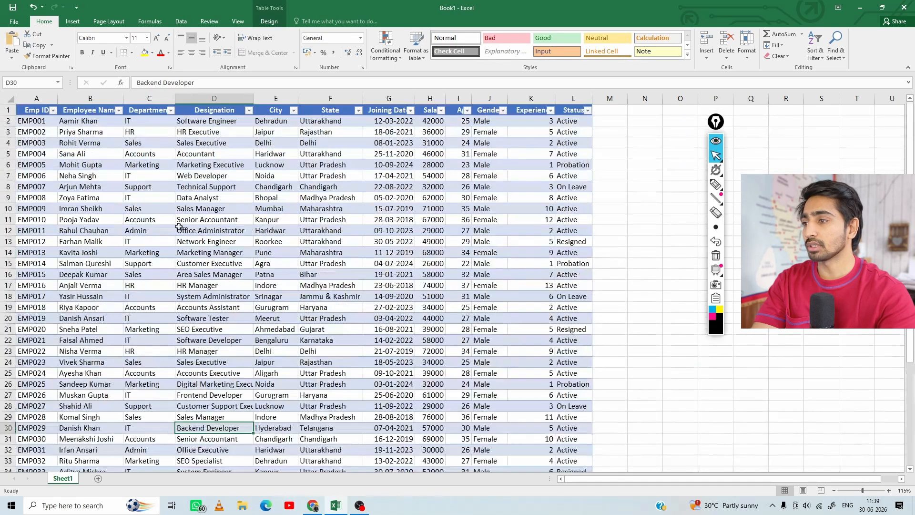
Look through the values offered by the Designation column's filter and close it without filtering
left_click(249, 110)
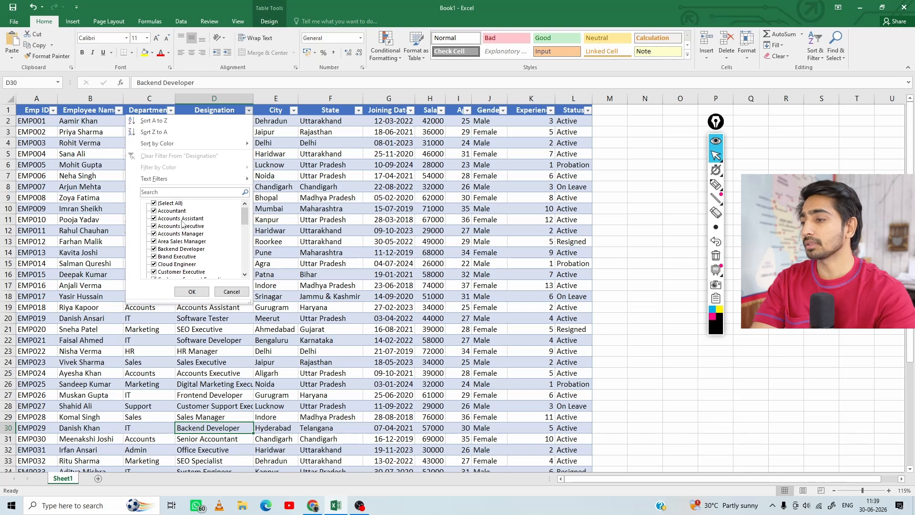
scroll(248, 220, "down", 10)
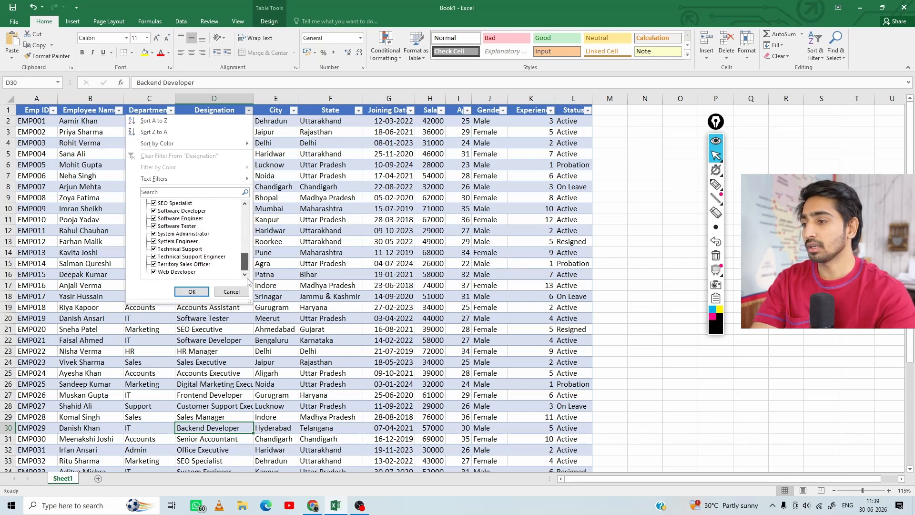
scroll(248, 281, "up", 10)
left_click(237, 291)
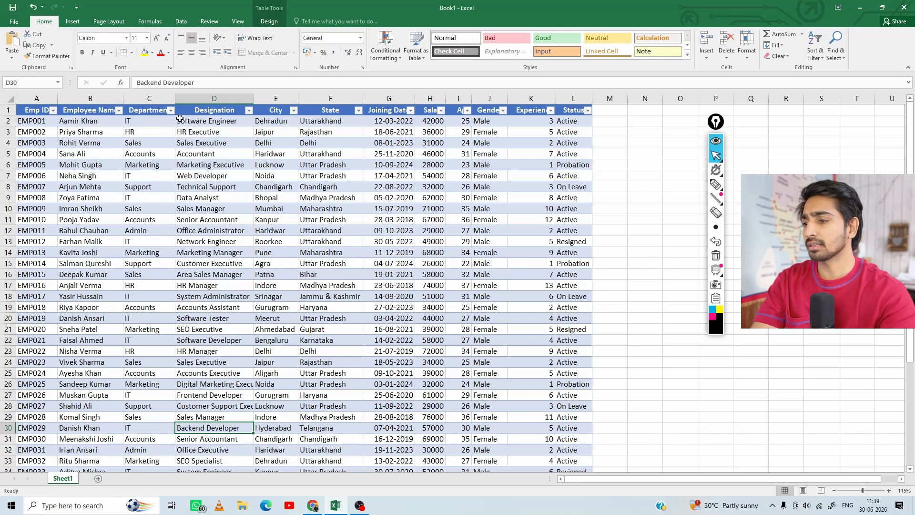
left_click(207, 219)
left_click(220, 198)
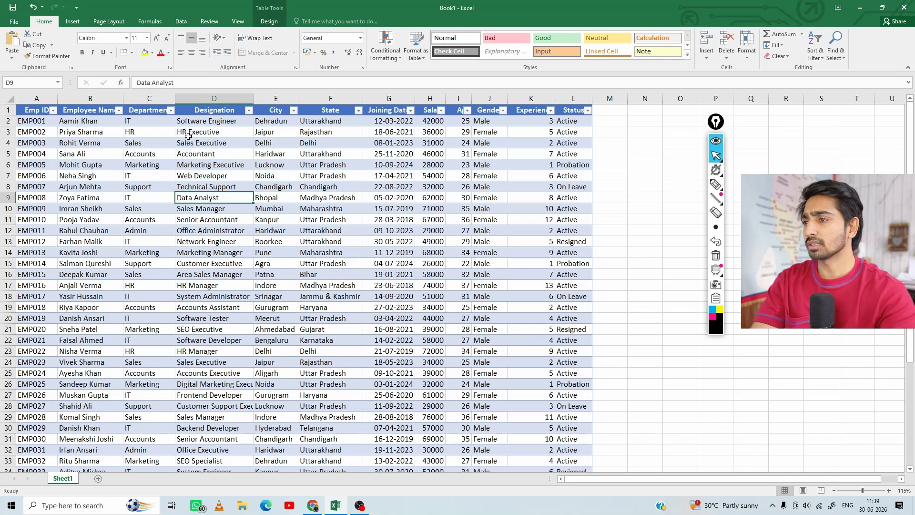
Filter the City column to Delhi and Lucknow, and highlight the filtered records for review
left_click(146, 110)
left_click(288, 114)
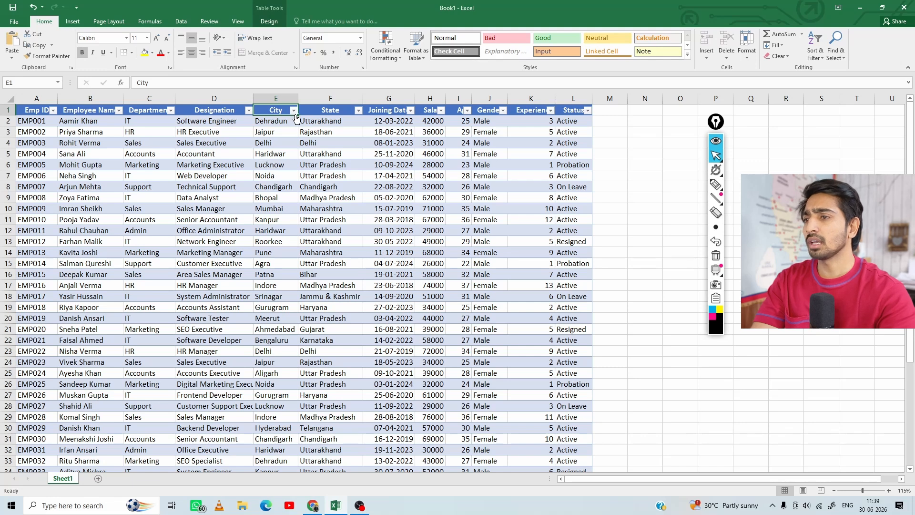
left_click(294, 110)
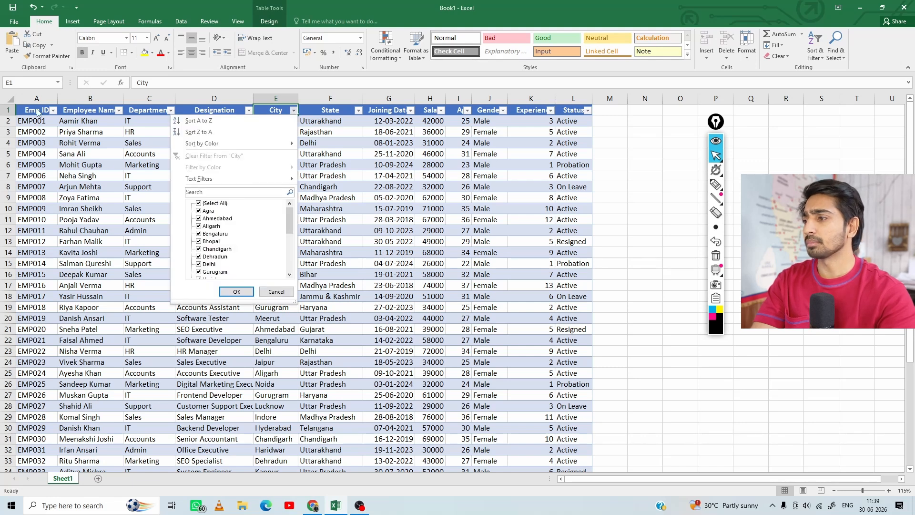
left_click(208, 204)
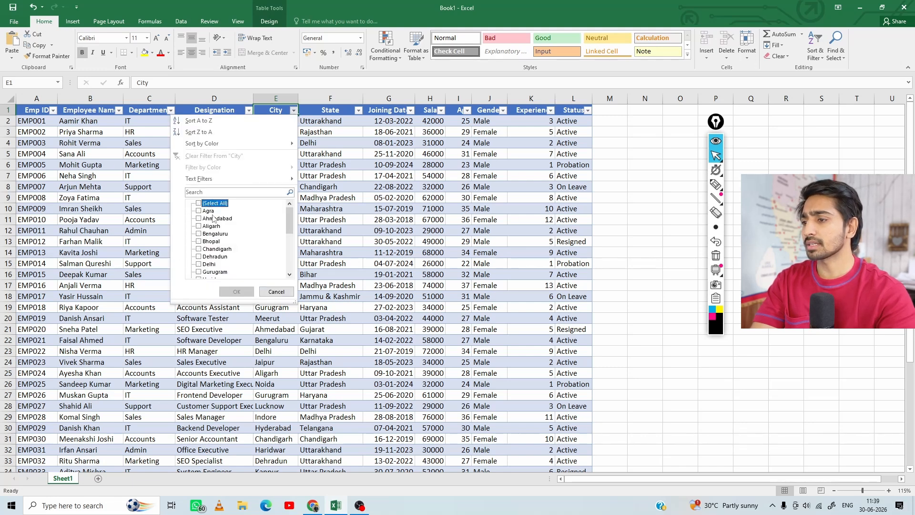
left_click(199, 265)
left_click_drag(291, 230, 291, 278)
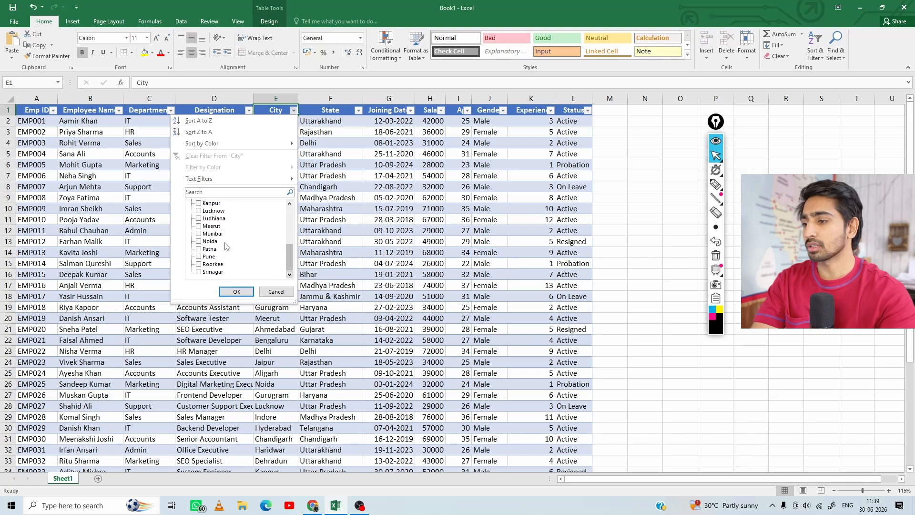
left_click(198, 211)
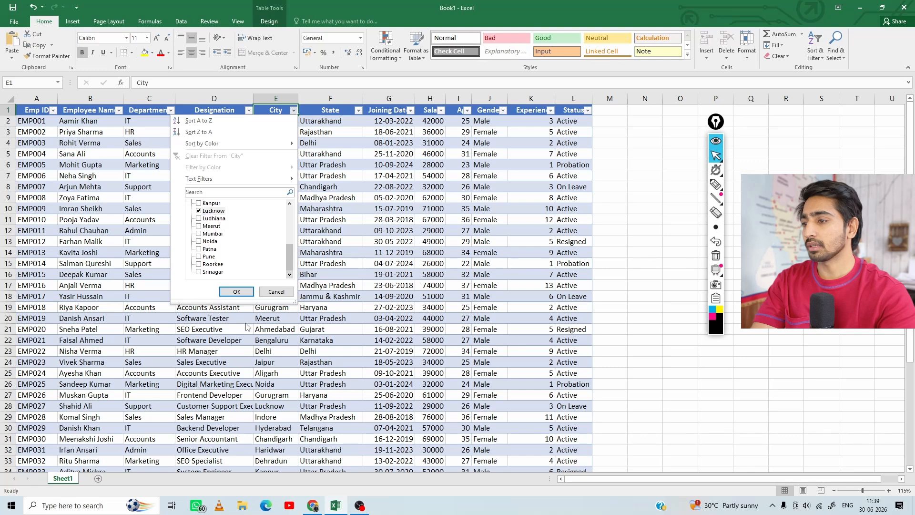
left_click(233, 291)
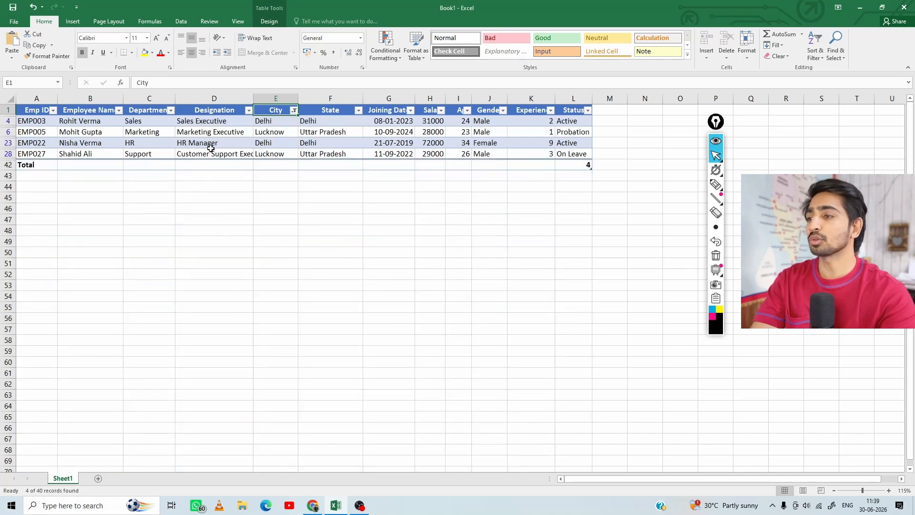
left_click_drag(281, 124, 545, 155)
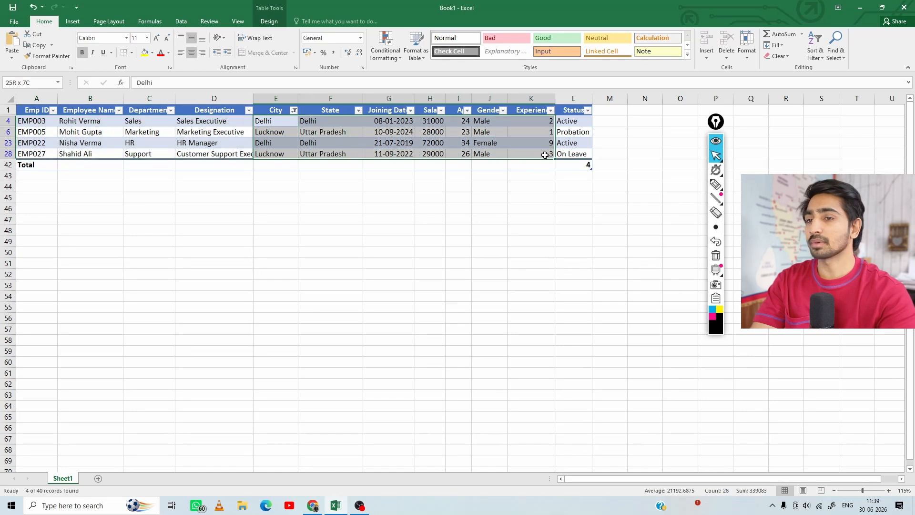
left_click(280, 152)
Reselect all cities in the City filter to bring back every employee record
left_click(293, 110)
left_click(199, 203)
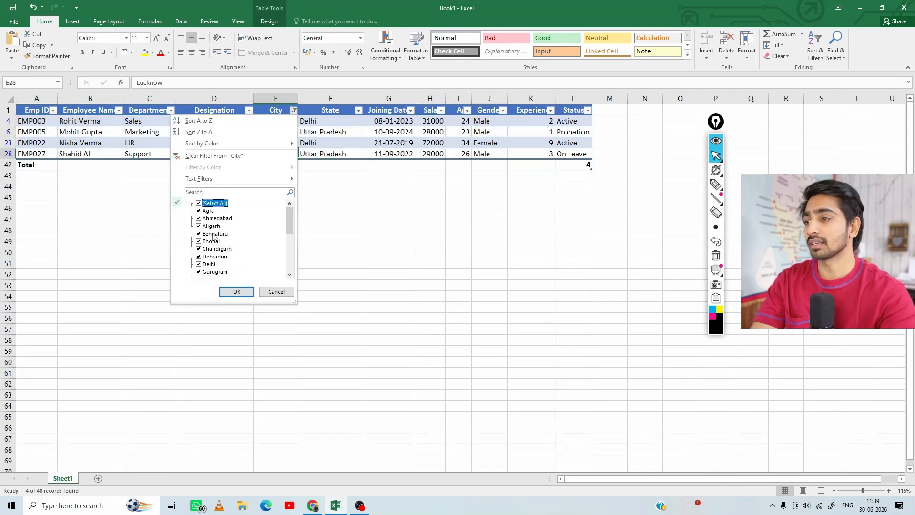
left_click(237, 291)
left_click(212, 174)
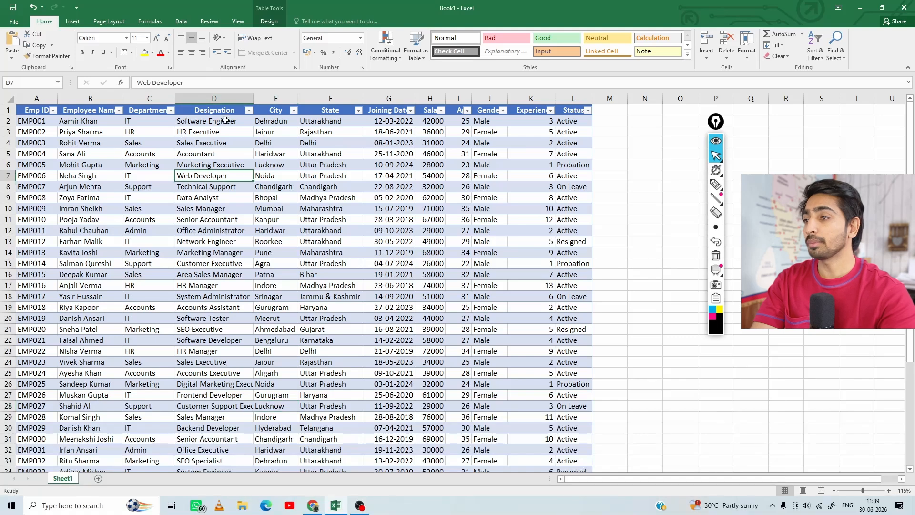
Filter the table again by Department so that only IT and HR employees are shown
left_click(170, 110)
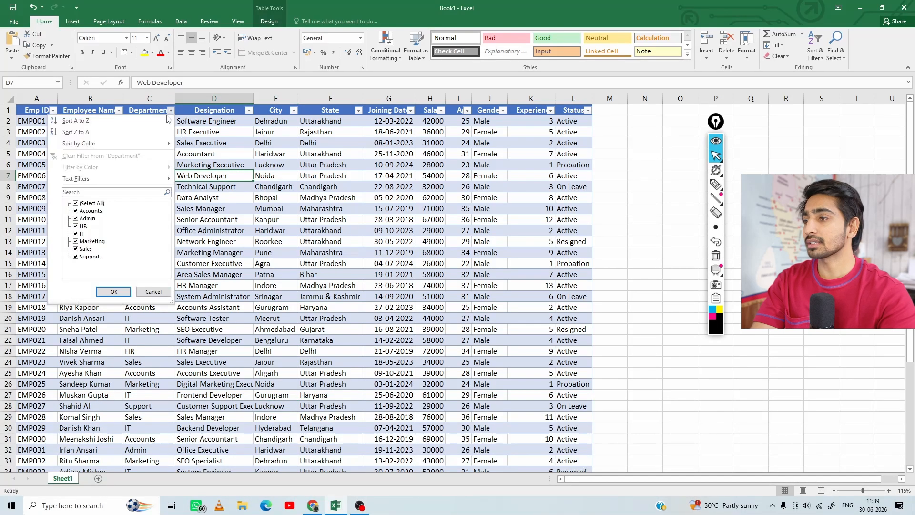
left_click(88, 203)
left_click(82, 233)
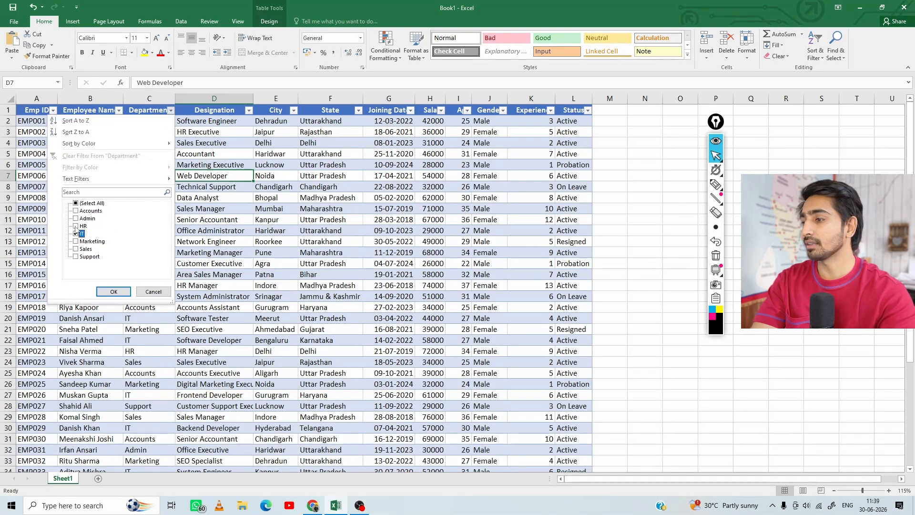
left_click(76, 226)
left_click(113, 291)
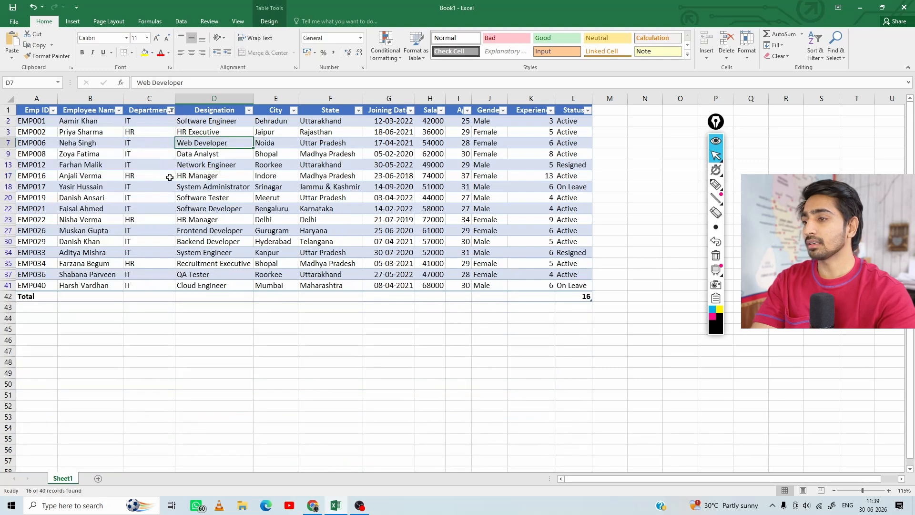
left_click(215, 185)
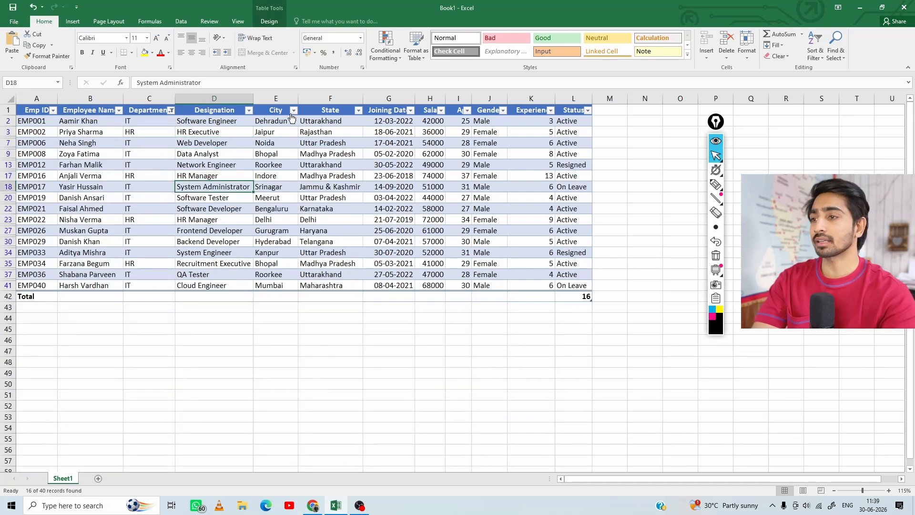
Check which cities the City filter offers for the department-filtered records, without changing the selection
left_click(294, 110)
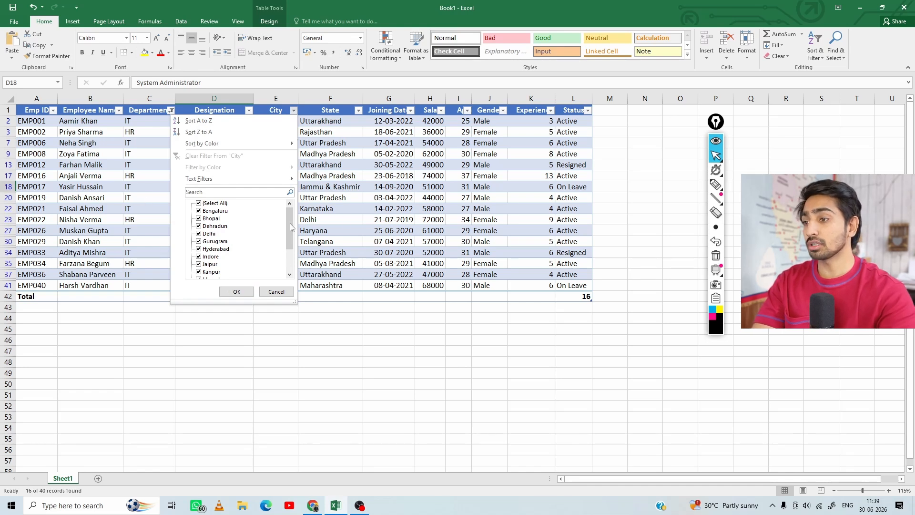
mouse_move(290, 224)
left_mouse_down()
mouse_move(290, 254)
mouse_move(289, 234)
left_mouse_up()
left_click(329, 236)
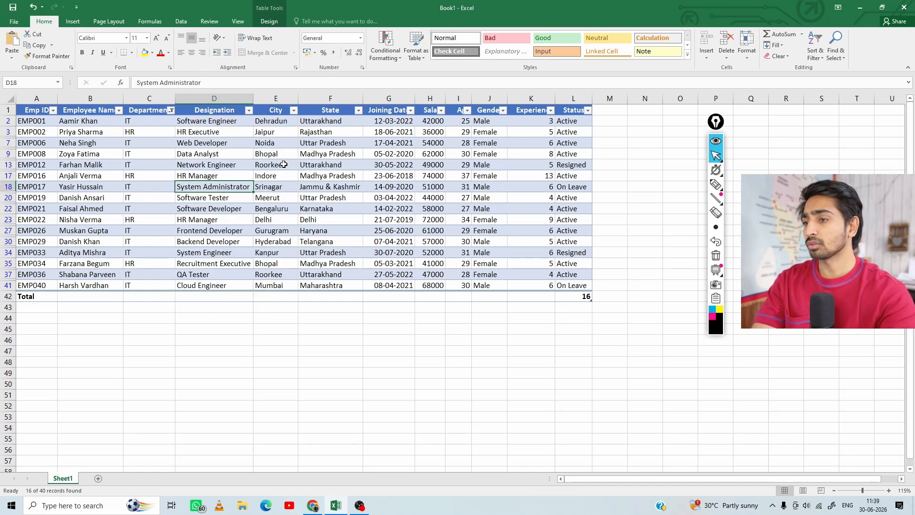
Filter the City column so that only Dehradun and Delhi are selected
left_click(293, 111)
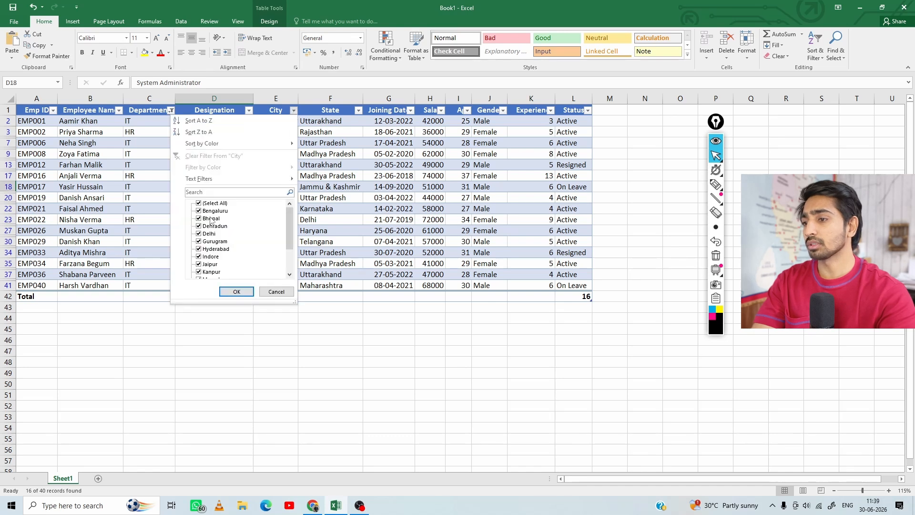
left_click(199, 203)
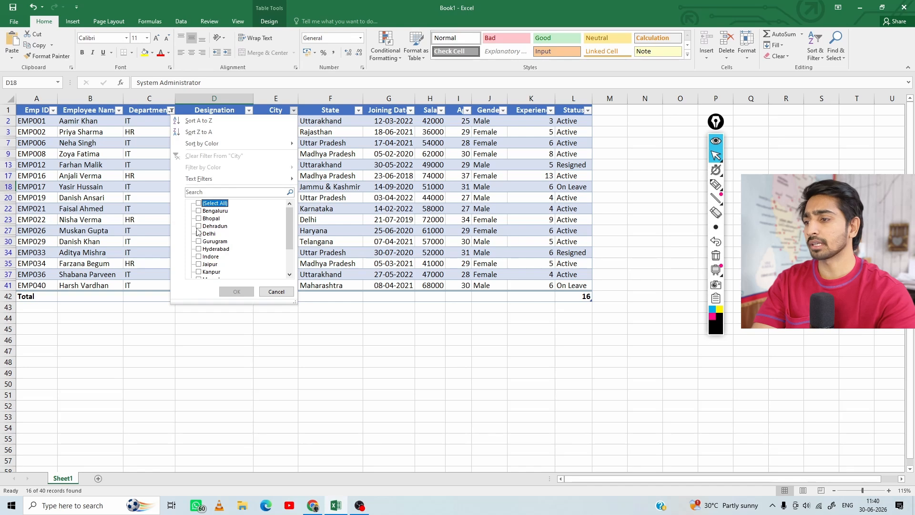
left_click(198, 226)
left_click(198, 234)
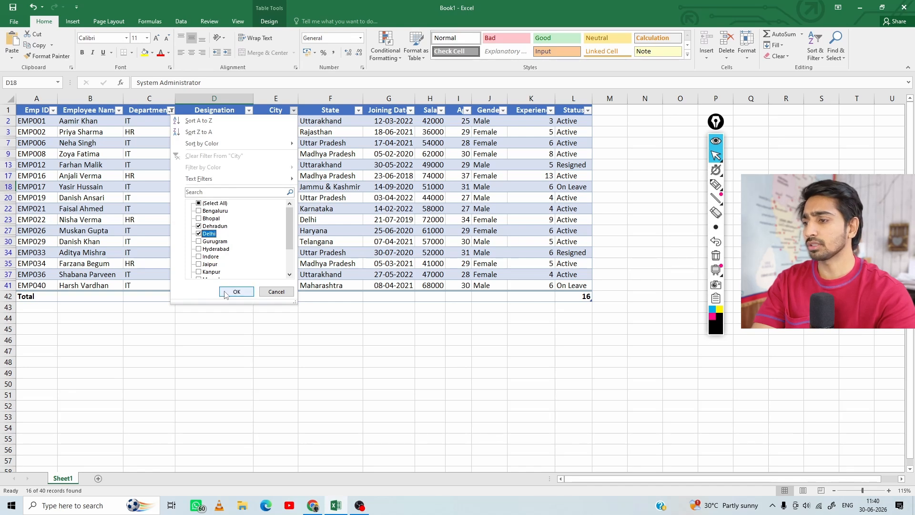
left_click(237, 291)
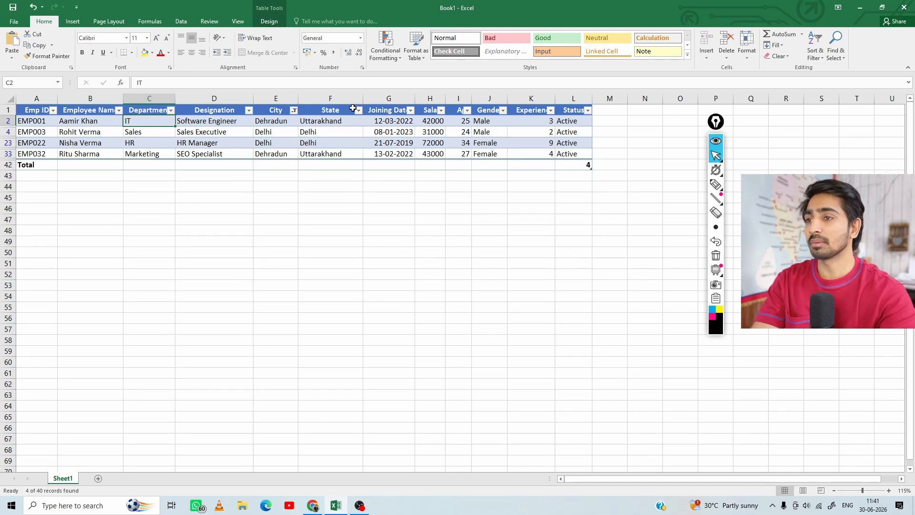
Reselect every city in the City filter to remove the Dehradun and Delhi restriction
left_click(295, 110)
left_click(213, 205)
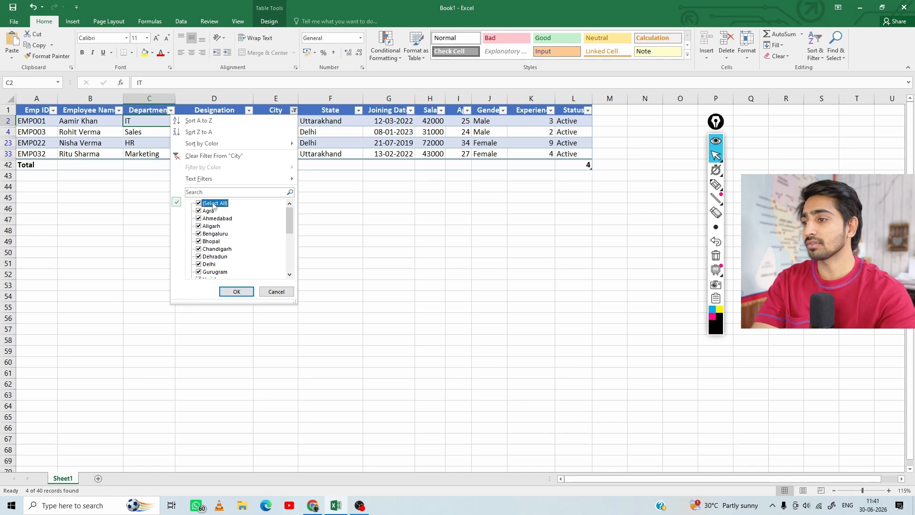
left_click(237, 292)
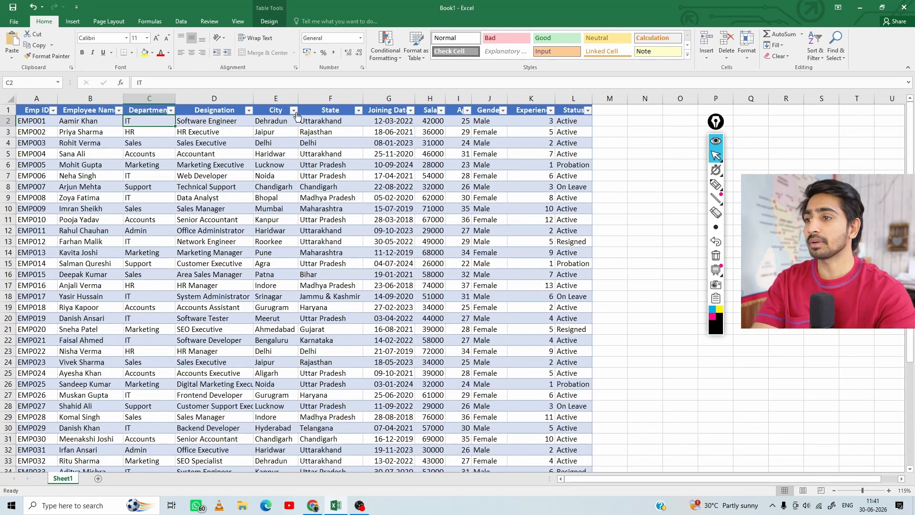
Filter the State column to Uttarakhand only, and highlight the filtered employee records for review
left_click(358, 111)
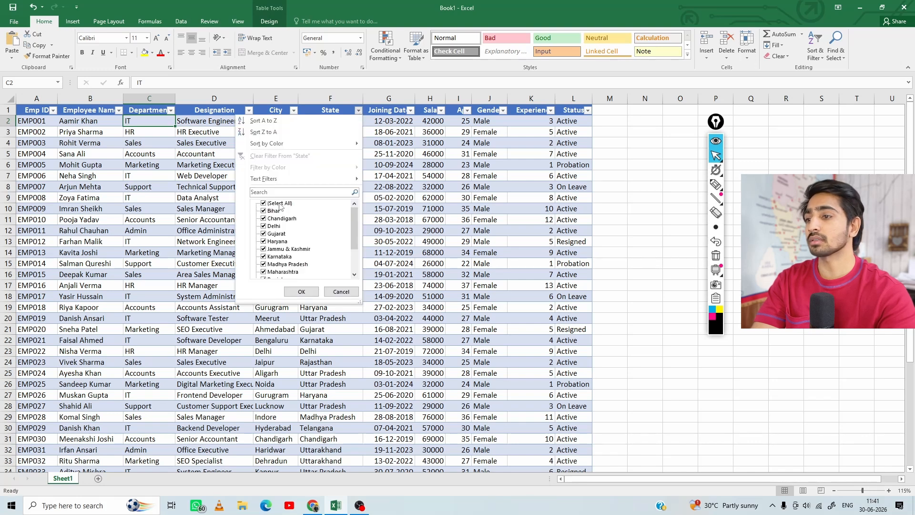
left_click(280, 204)
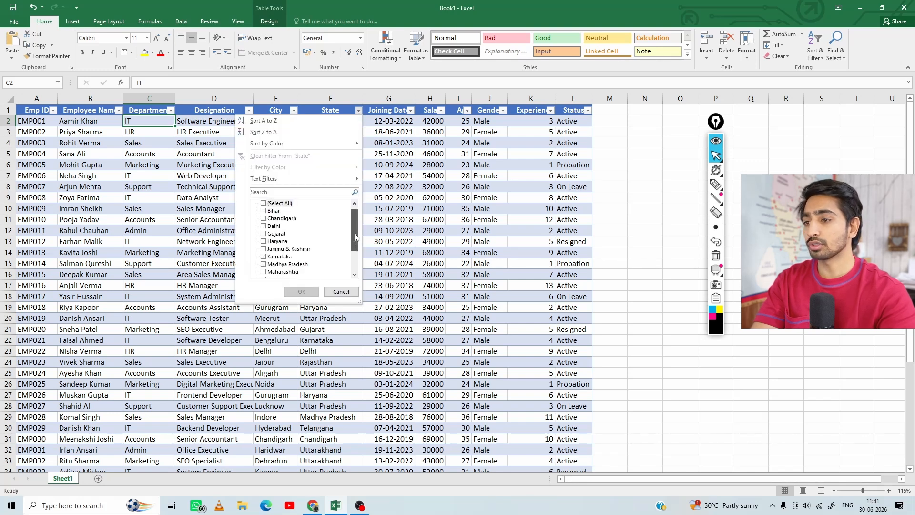
left_click_drag(355, 237, 355, 255)
left_click(263, 272)
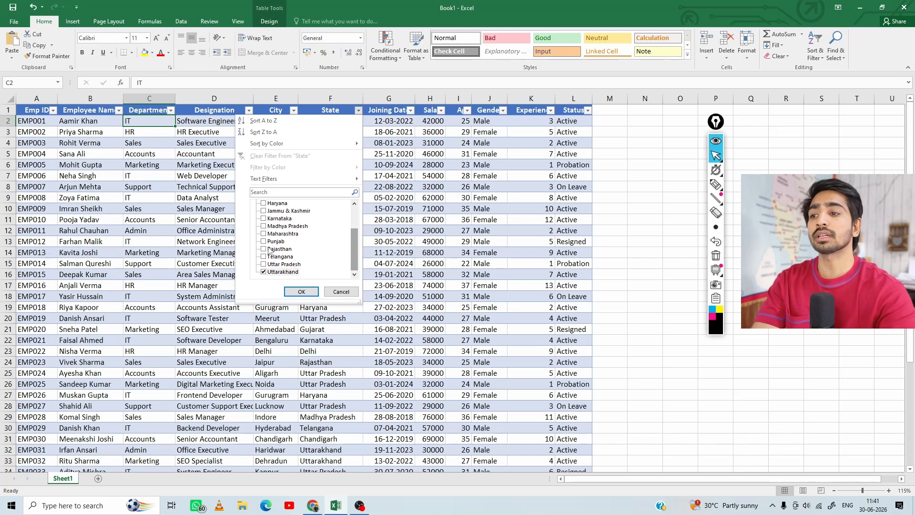
left_click(301, 291)
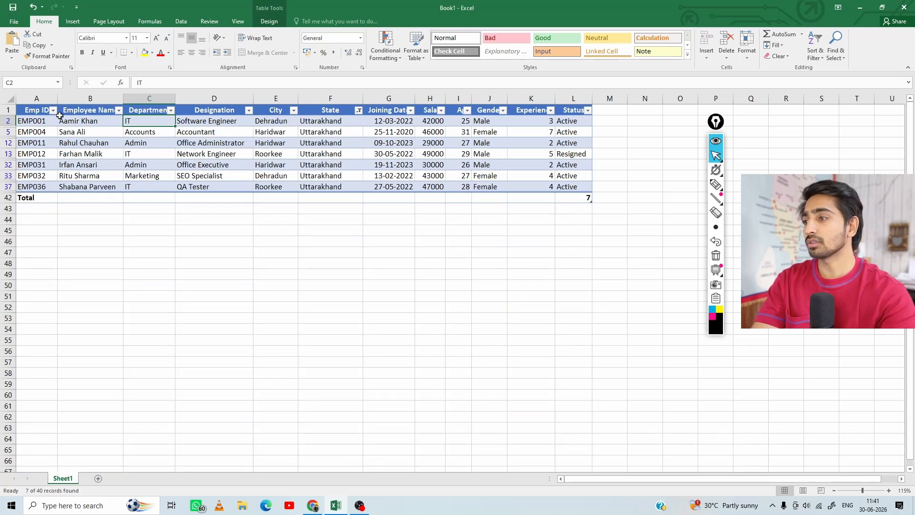
left_click_drag(61, 121, 467, 190)
left_click(294, 168)
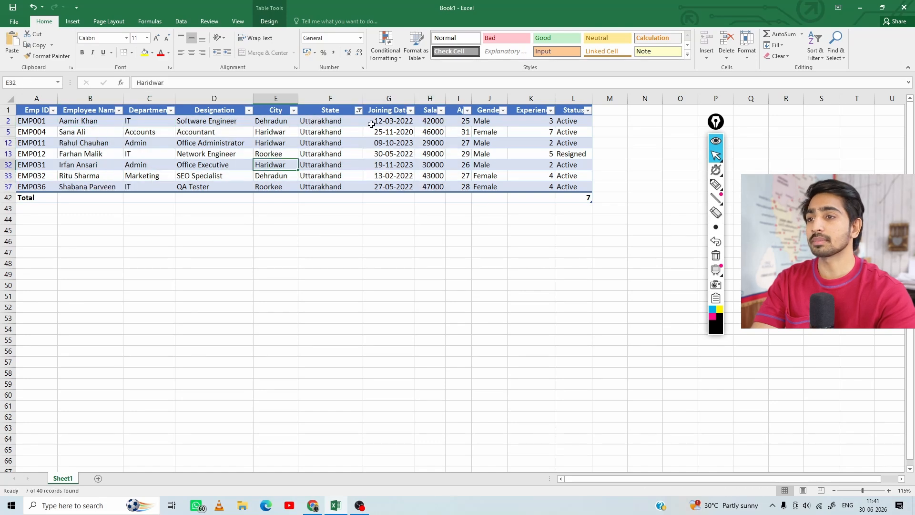
Reselect all states in the State filter to bring back the full employee list
left_click(359, 111)
left_click(272, 205)
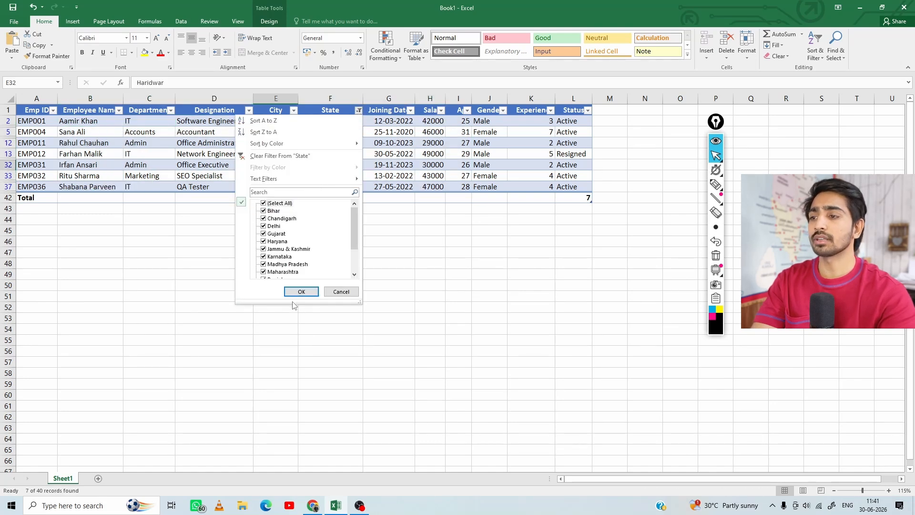
left_click(301, 291)
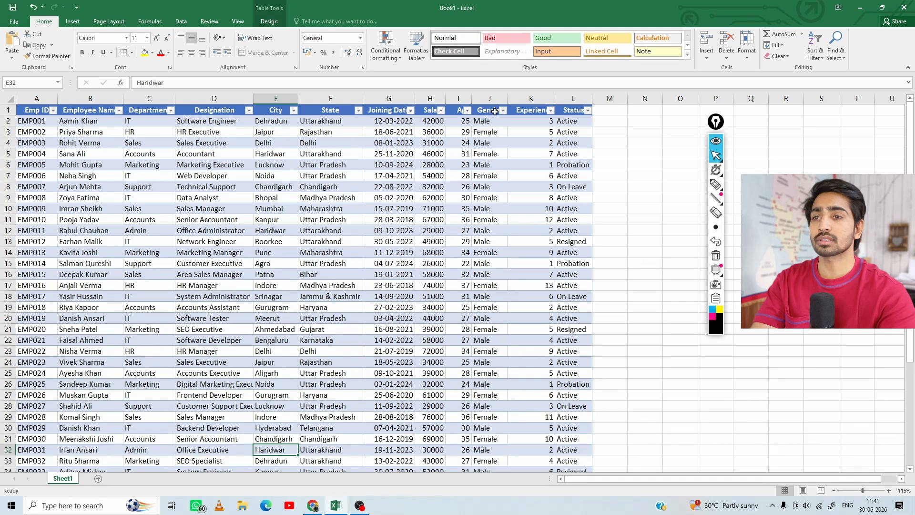
Filter the Gender column to Male only, and highlight the filtered records for review
left_click(504, 111)
left_click(408, 203)
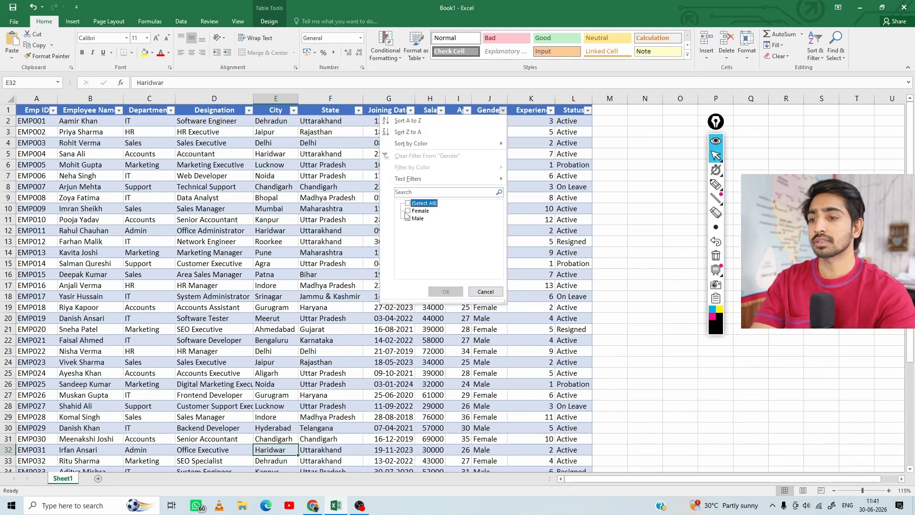
left_click(412, 219)
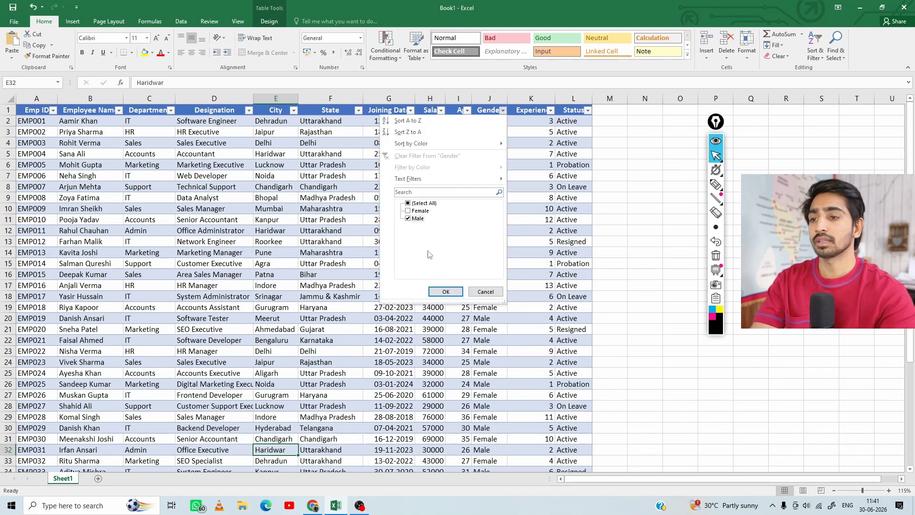
left_click(446, 292)
left_click_drag(47, 124, 563, 352)
left_click(81, 187)
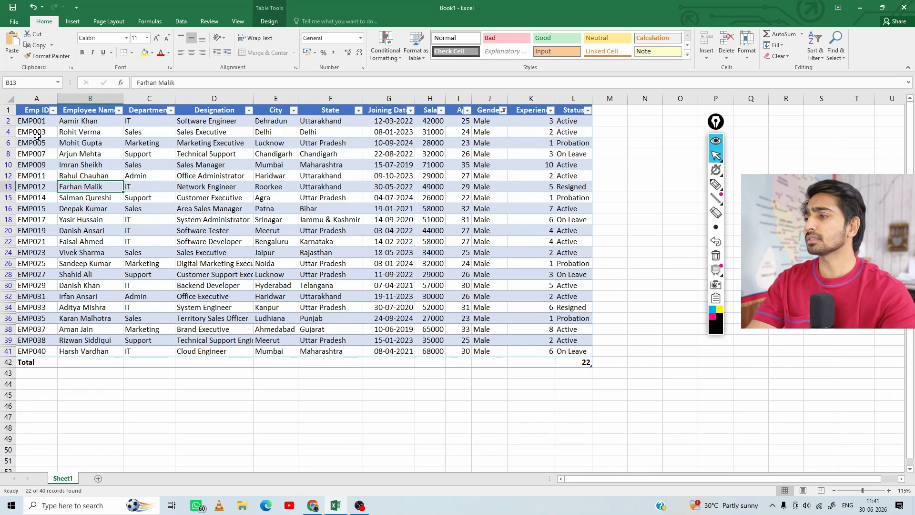
Copy the filtered male employee records without the header row and paste them at A1 of a new worksheet
left_click_drag(34, 122, 573, 351)
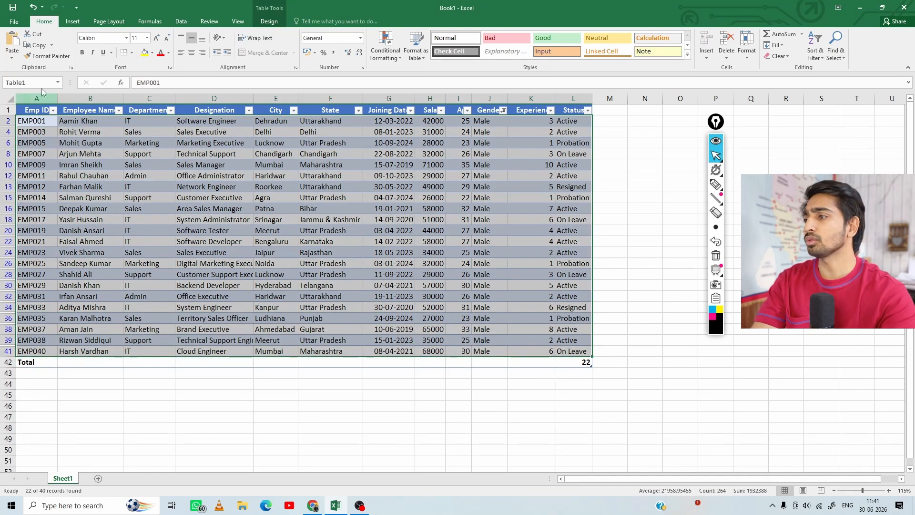
left_click(38, 45)
scroll(118, 324, "down", 3)
scroll(118, 324, "down", 6)
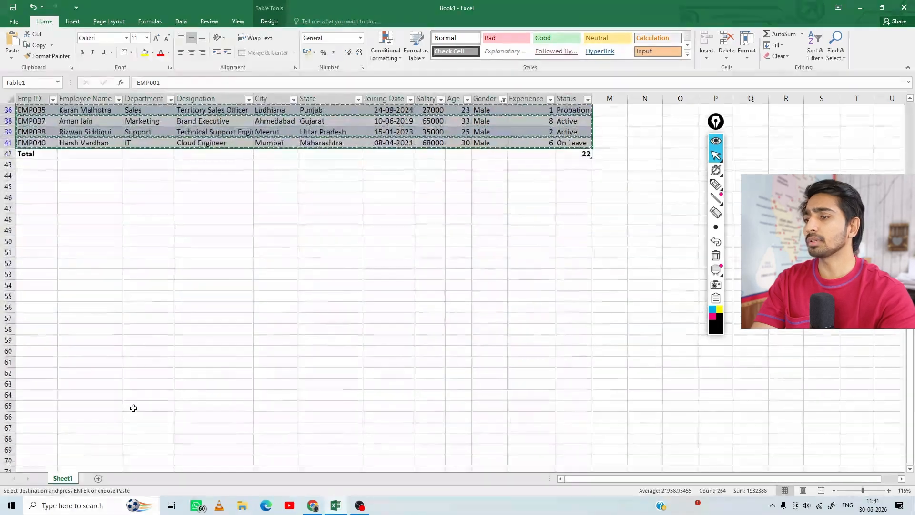
scroll(133, 408, "up", 12)
left_click(98, 478)
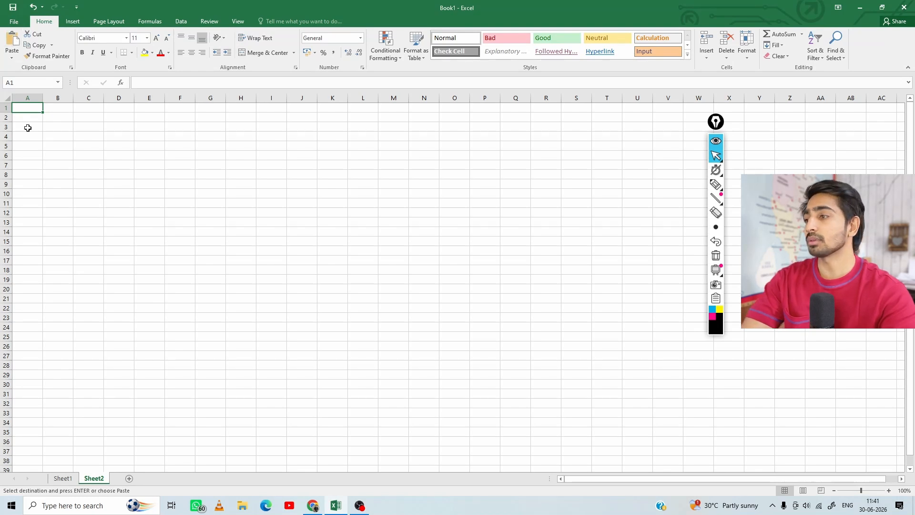
key("Return")
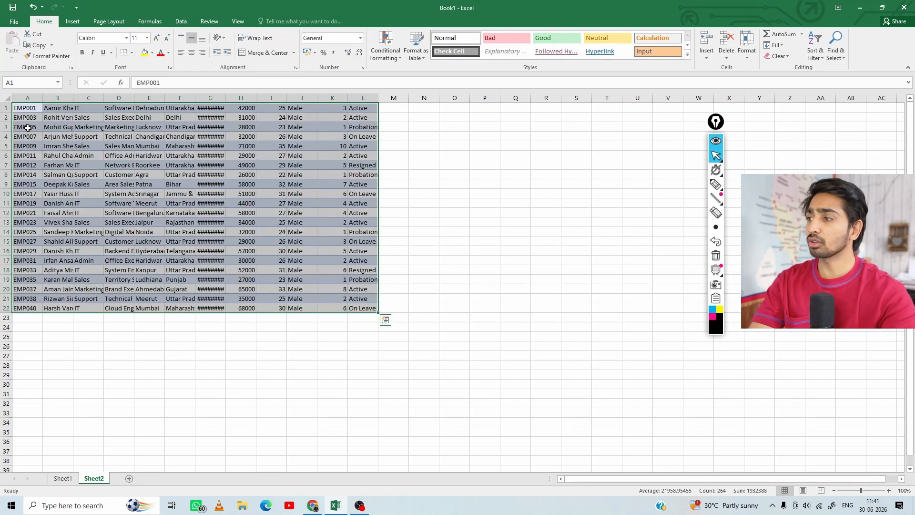
Widen column G of the pasted records on Sheet2 so the joining dates fit
left_click(168, 194)
left_click_drag(225, 95, 235, 95)
left_click(149, 156)
key("ctrl+a")
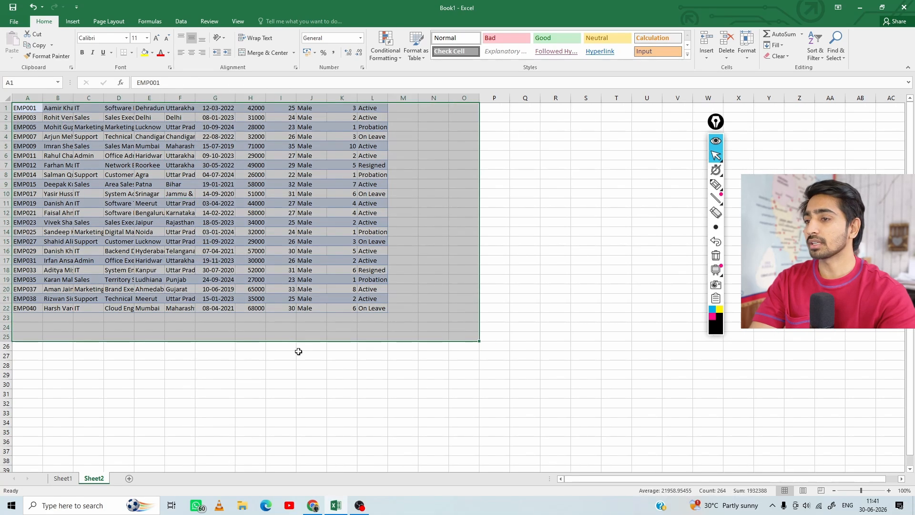
left_click(215, 346)
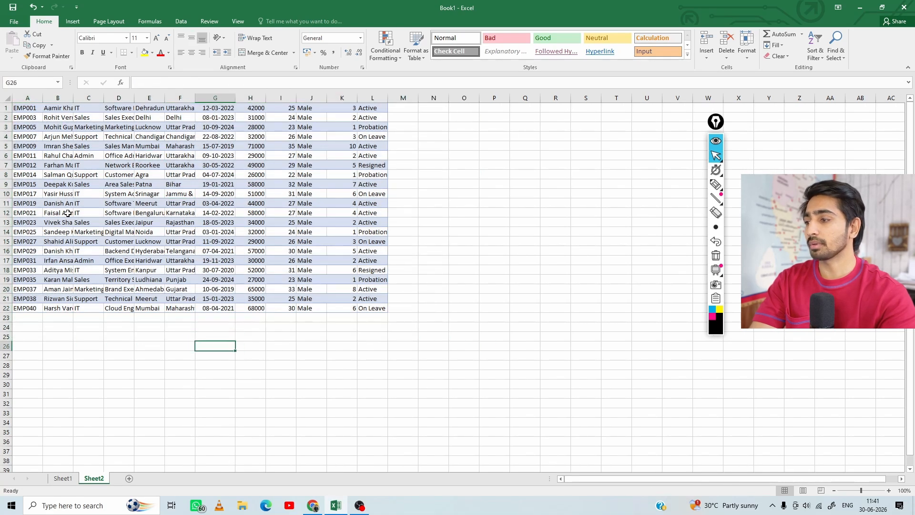
Return to Sheet1 and reselect all values in the Gender filter to restore every employee record
left_click(62, 478)
scroll(409, 206, "up", 1)
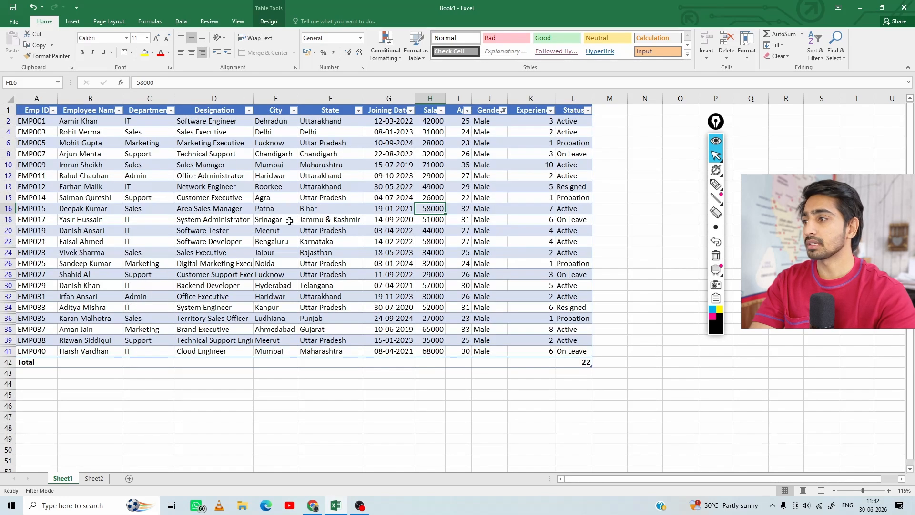
left_click(505, 113)
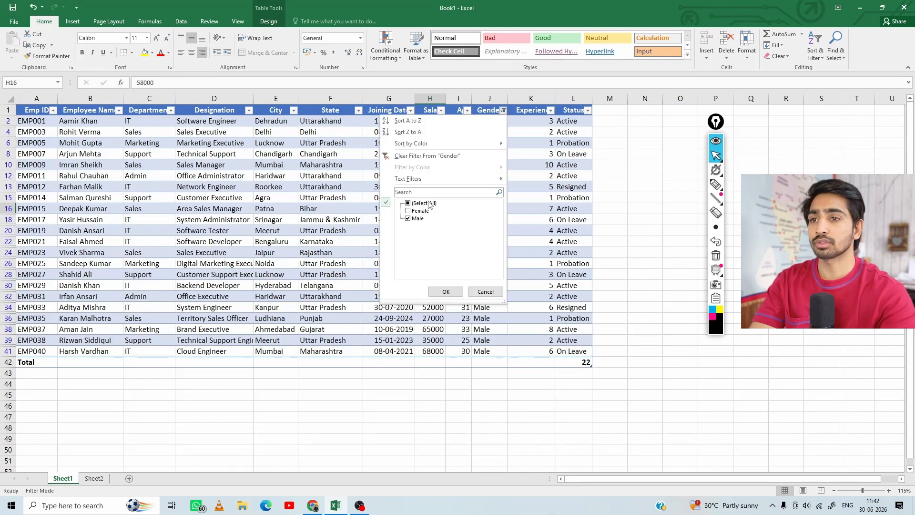
left_click(418, 204)
left_click(444, 291)
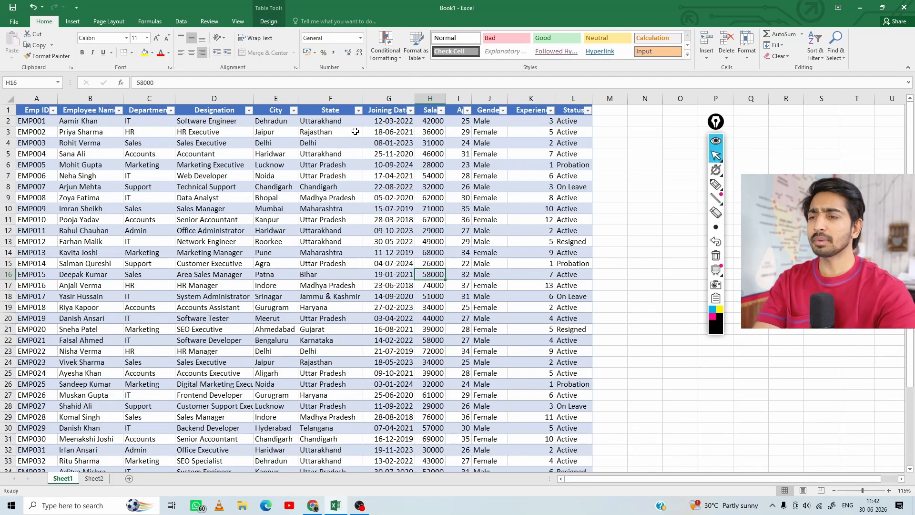
left_click(610, 219)
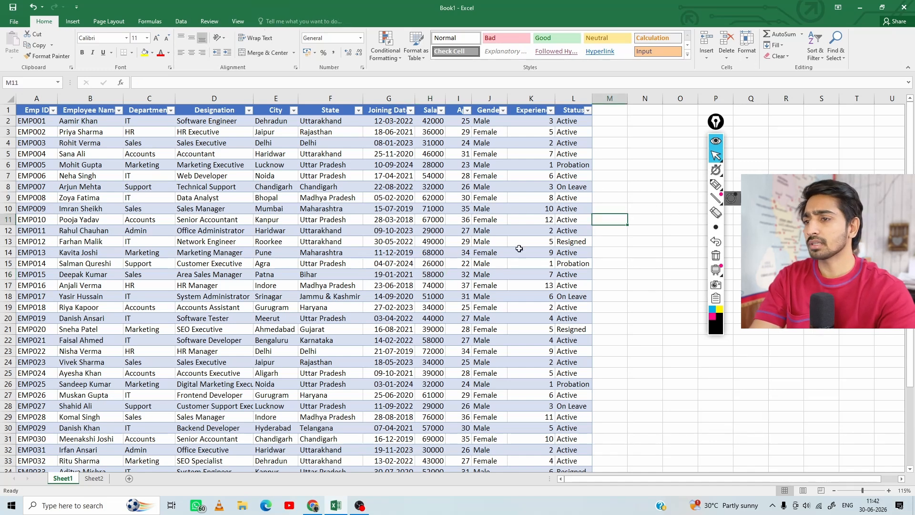
left_click(467, 208)
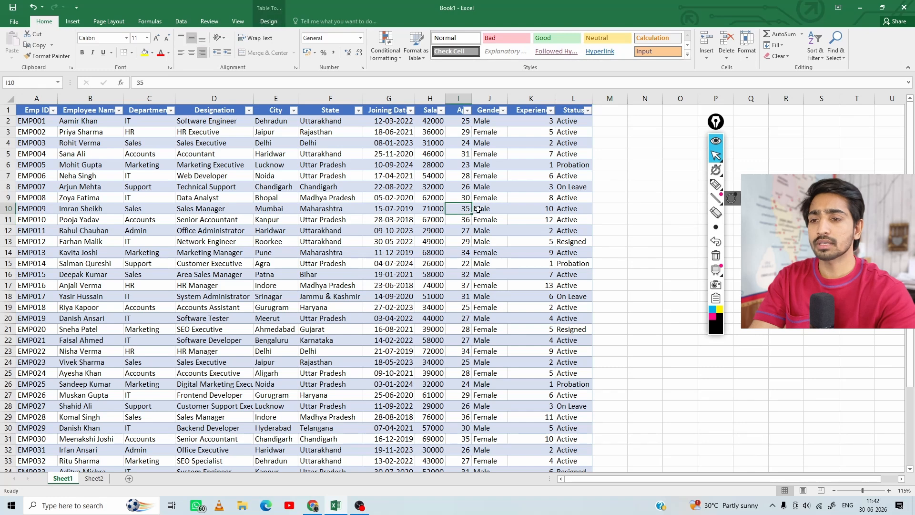
left_click(518, 208)
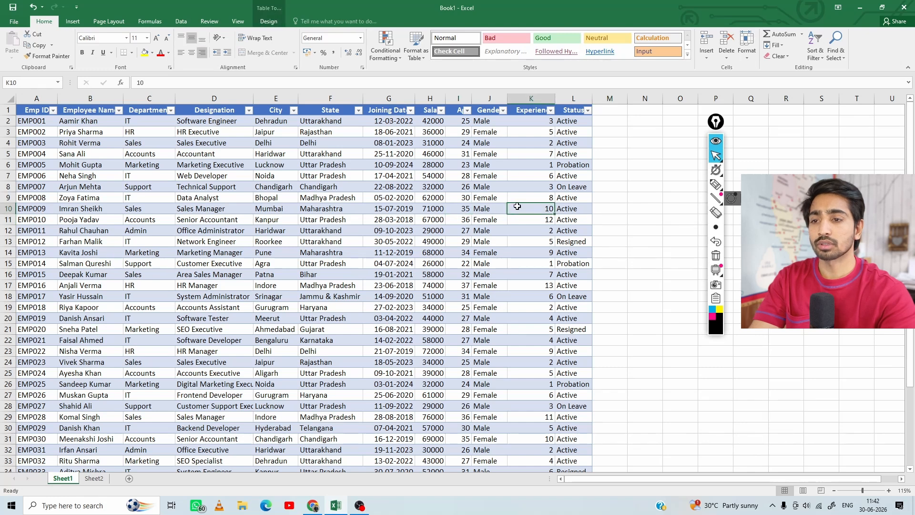
left_click(654, 184)
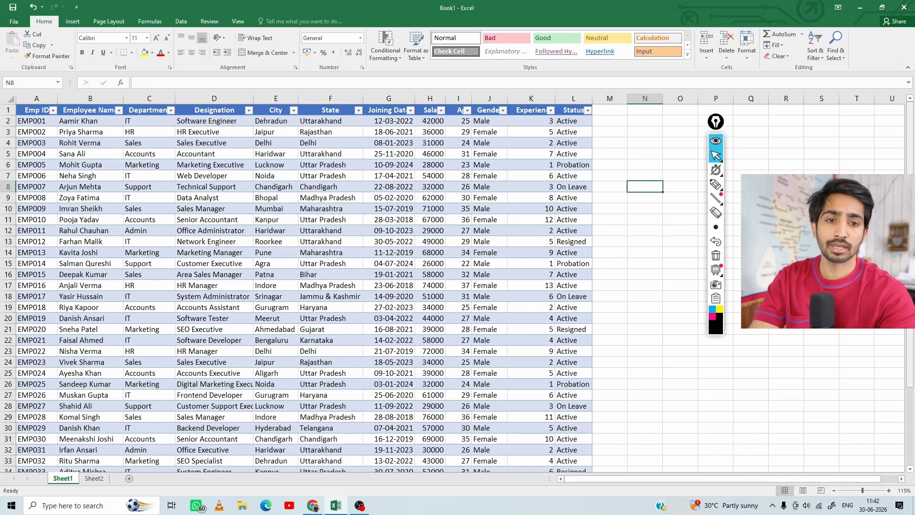
scroll(654, 185, "down", 1)
left_click_drag(909, 196, 909, 172)
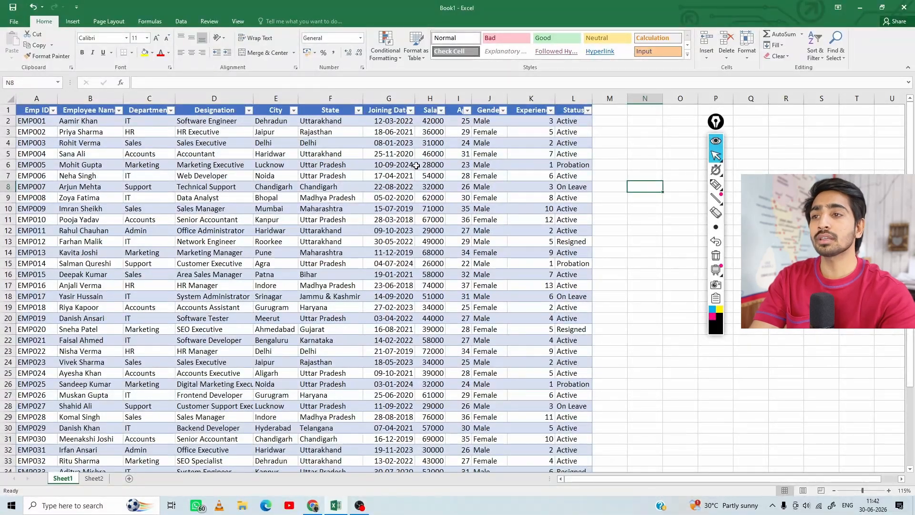
left_click(416, 164)
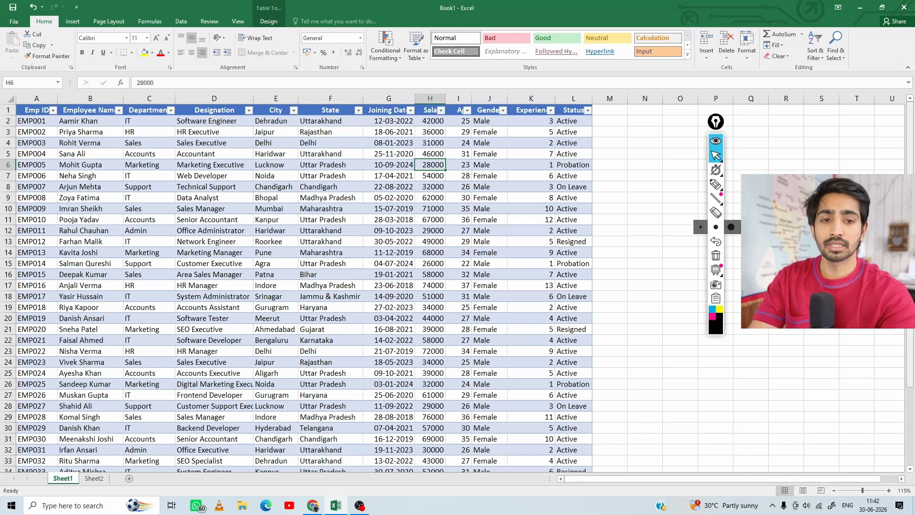
mouse_move(909, 248)
left_mouse_down()
mouse_move(909, 265)
mouse_move(909, 256)
left_mouse_up()
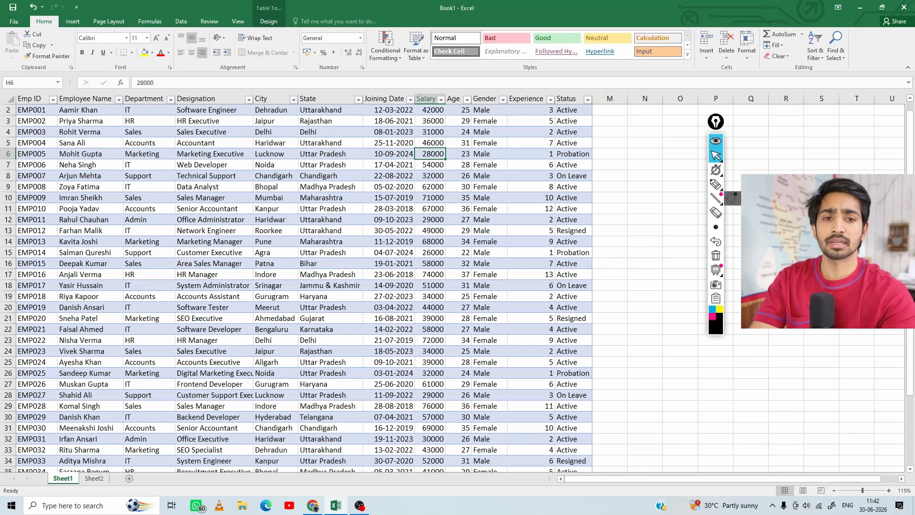
scroll(295, 286, "down", 3)
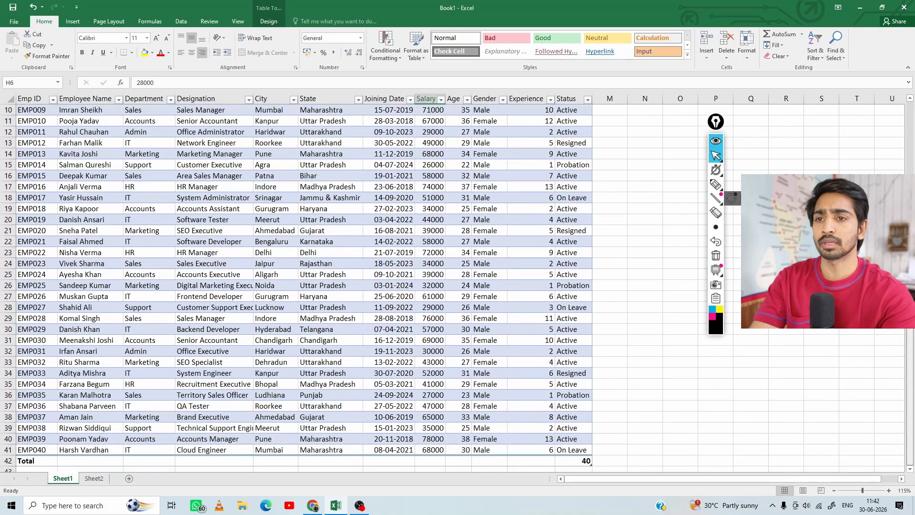
left_click(384, 277)
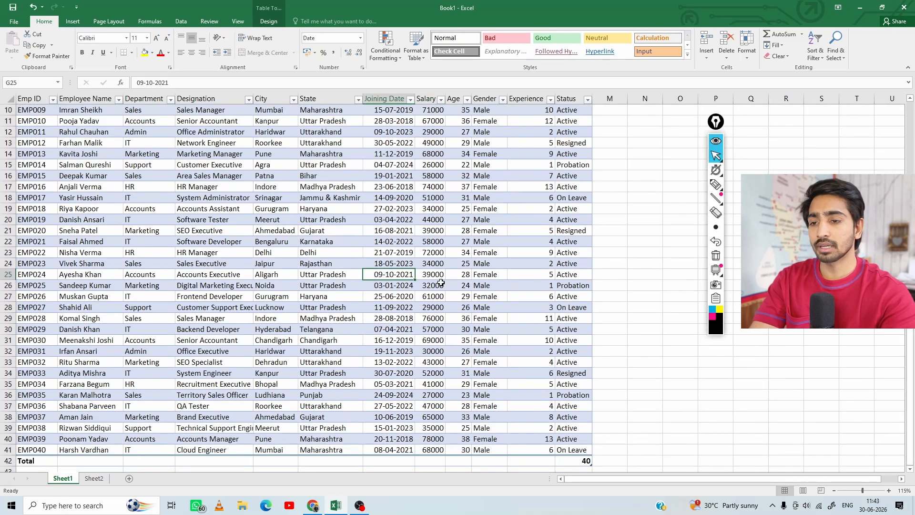
scroll(441, 283, "down", 6)
scroll(409, 141, "down", 5)
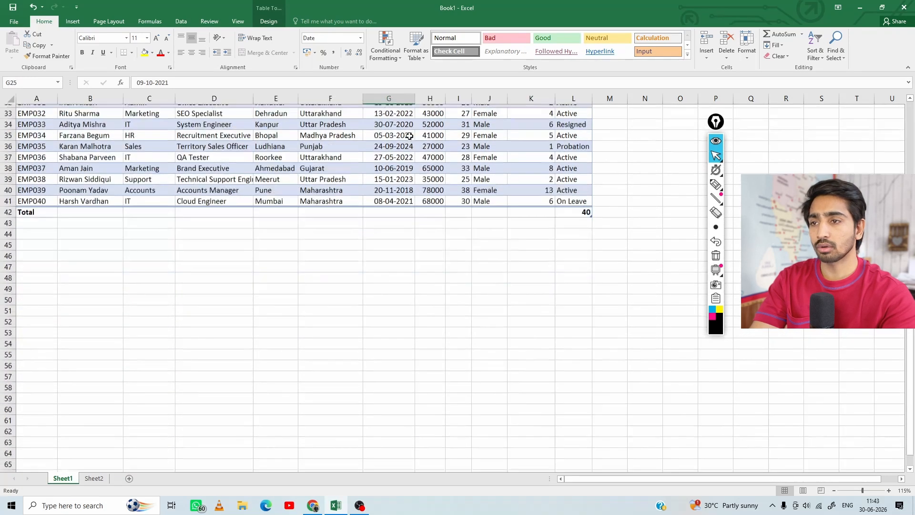
Look over the full employee table on Sheet1, from the header row down to the Total row, to check the restored records and table formatting
scroll(381, 190, "up", 6)
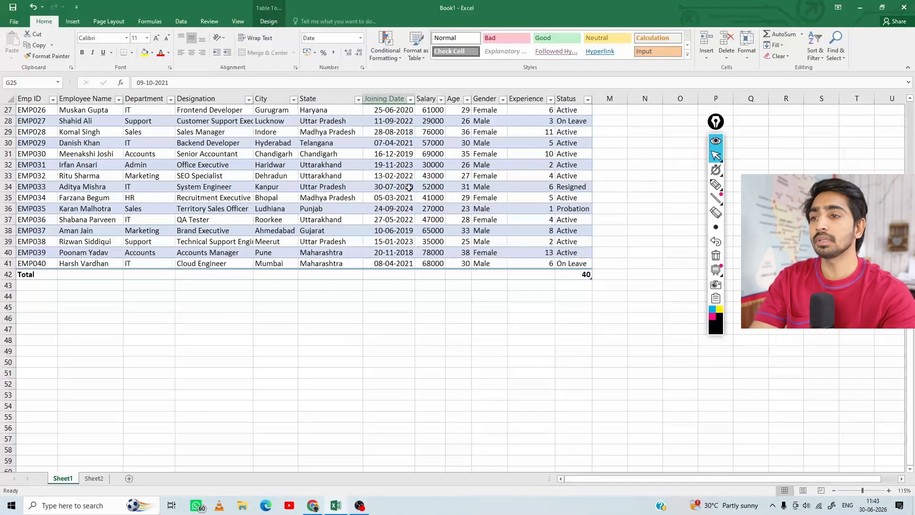
scroll(403, 209, "down", 6)
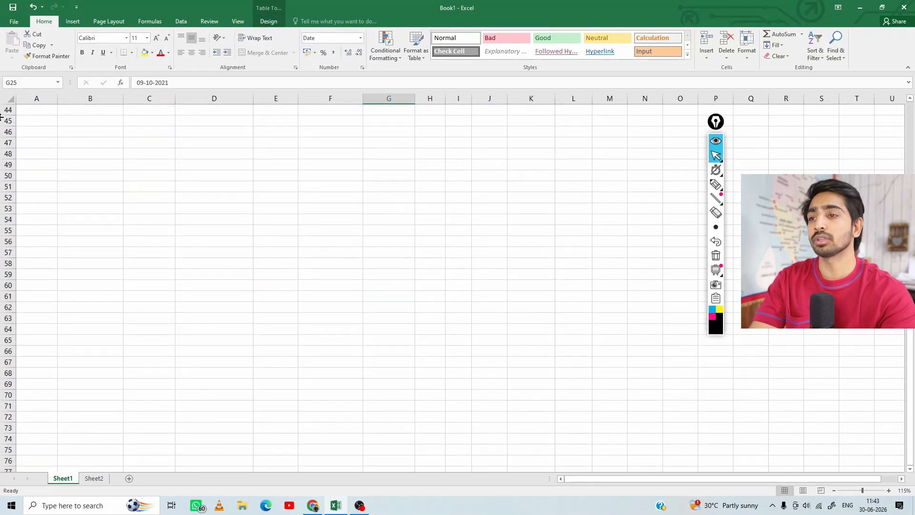
scroll(274, 218, "up", 6)
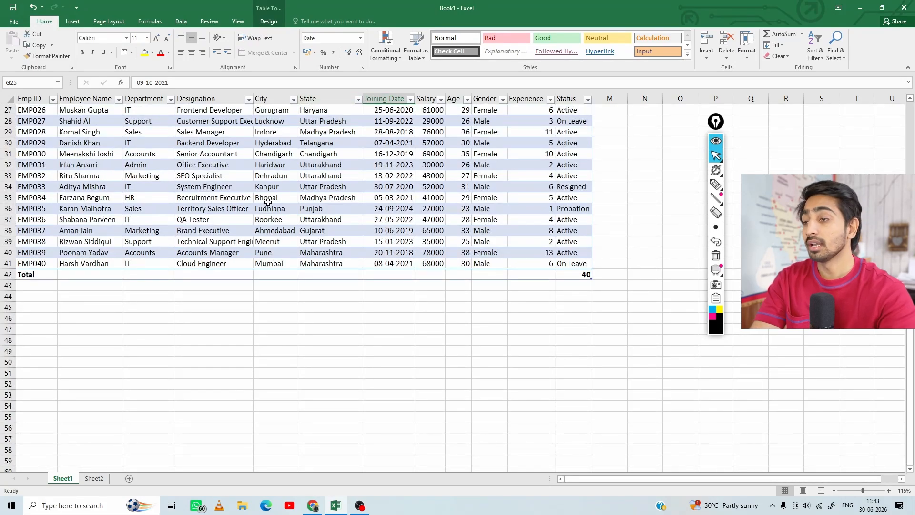
scroll(269, 205, "up", 3)
scroll(268, 205, "down", 6)
scroll(268, 204, "up", 12)
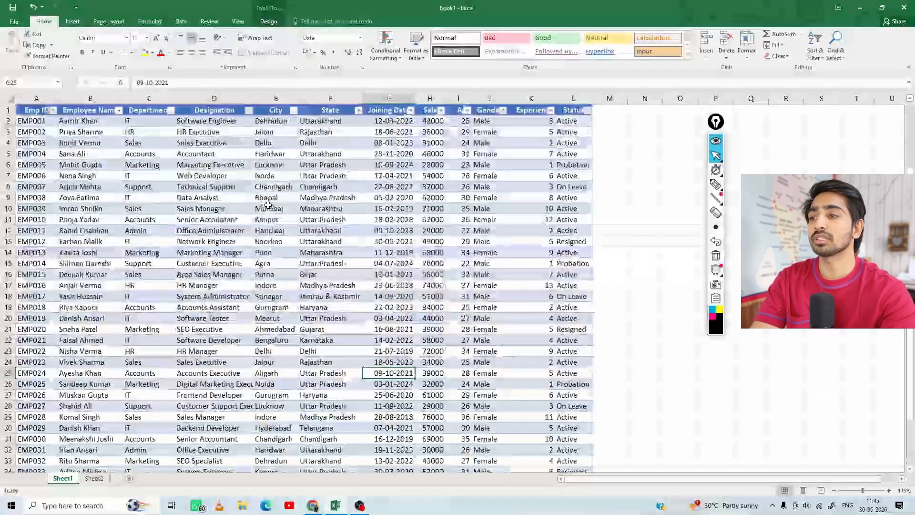
scroll(267, 206, "down", 7)
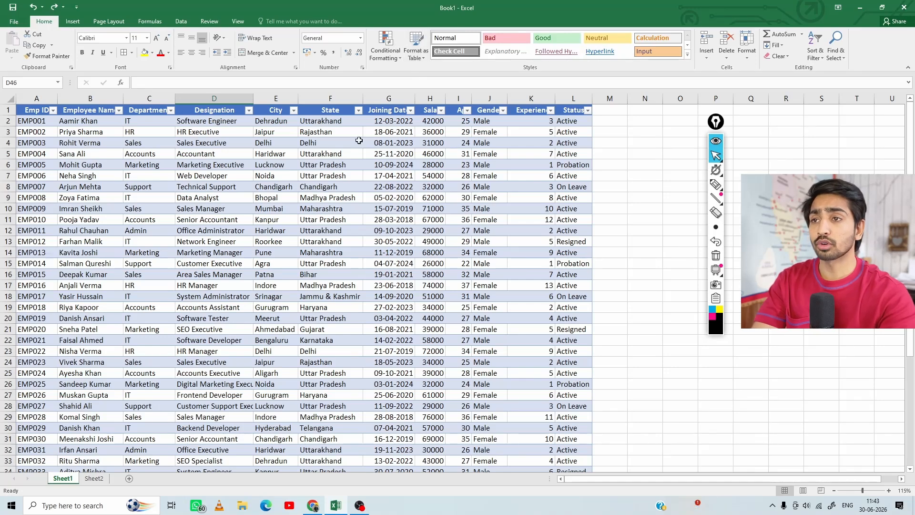
left_click(390, 197)
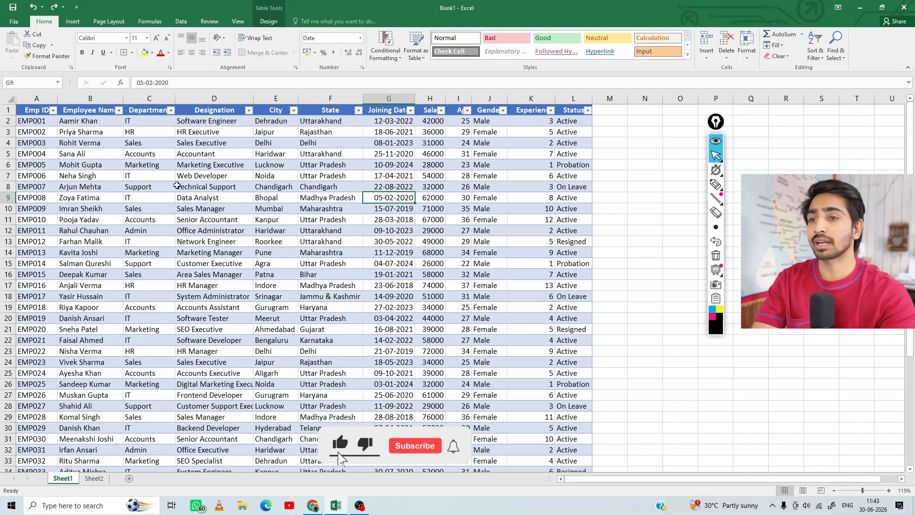
scroll(21, 109, "down", 6)
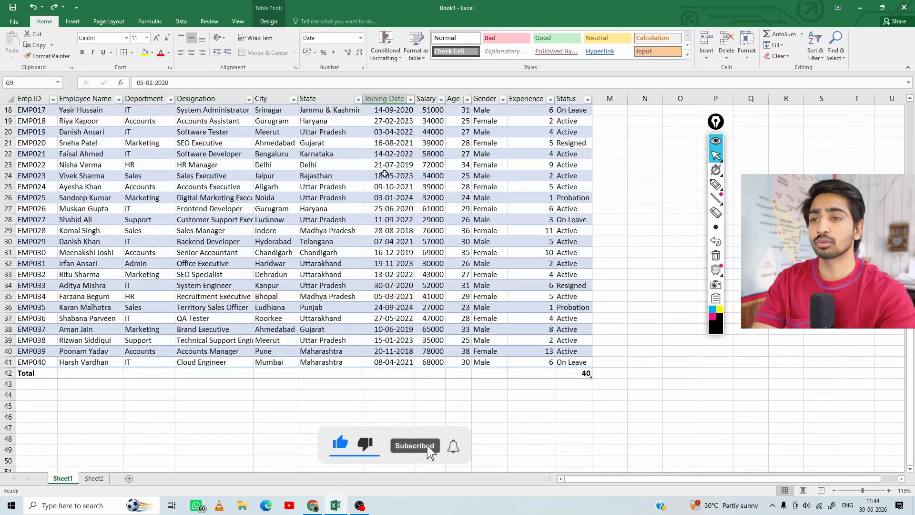
scroll(362, 198, "down", 6)
scroll(361, 198, "down", 12)
scroll(361, 198, "up", 12)
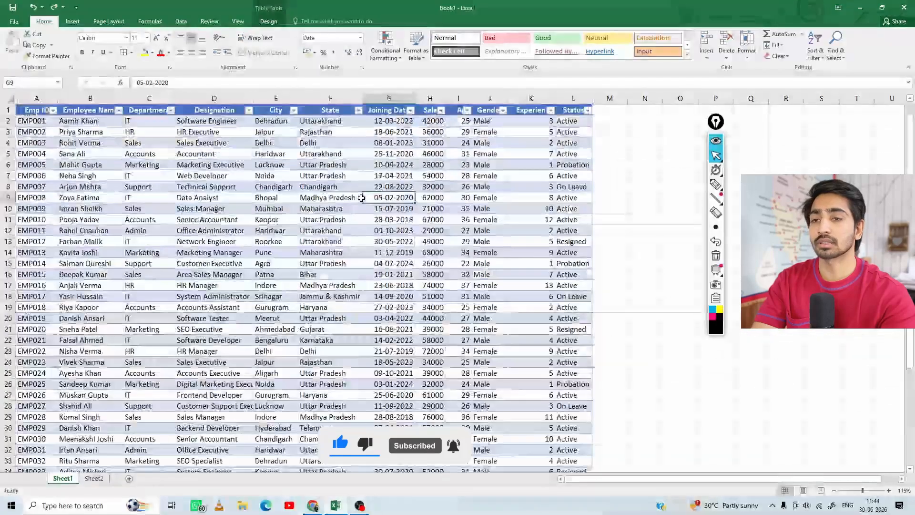
scroll(361, 198, "down", 13)
scroll(361, 197, "up", 13)
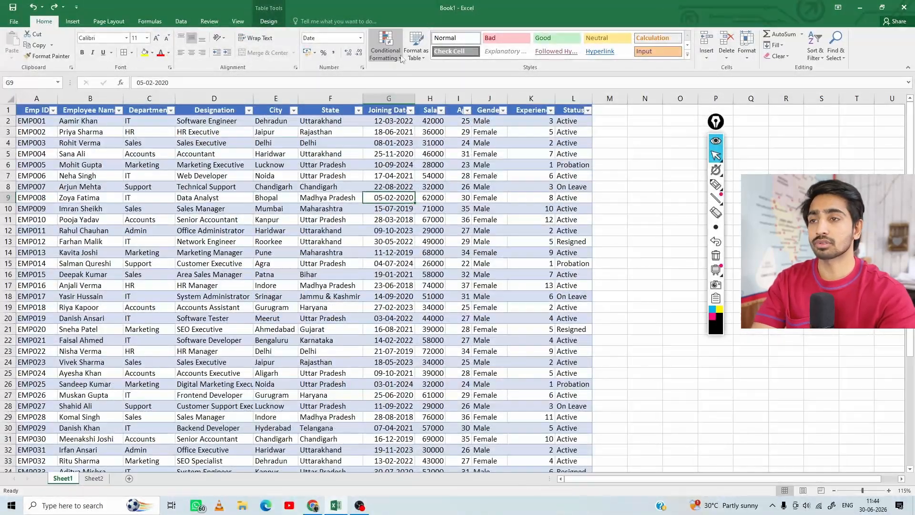
left_click_drag(34, 114, 572, 427)
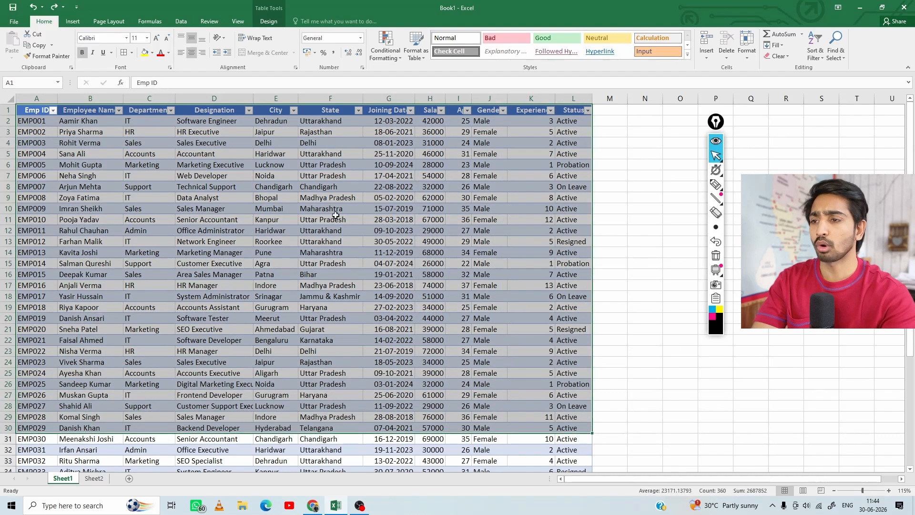
left_click(332, 287)
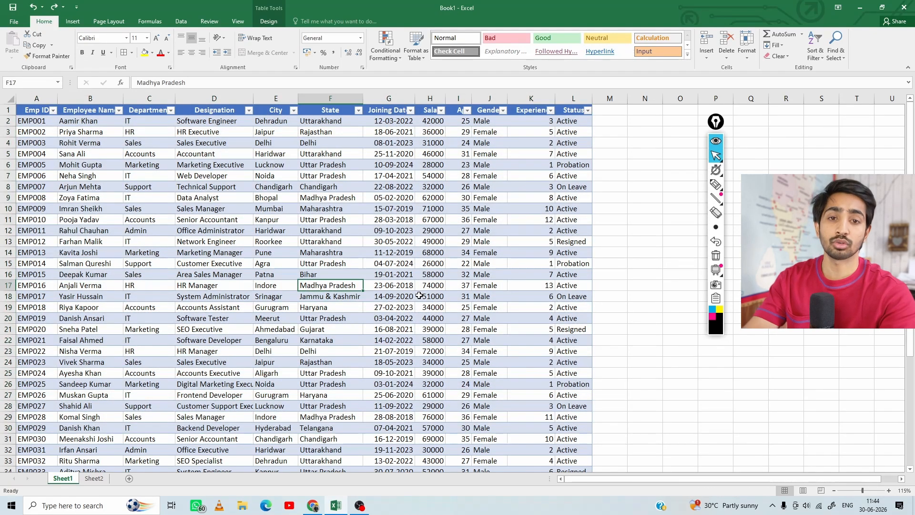